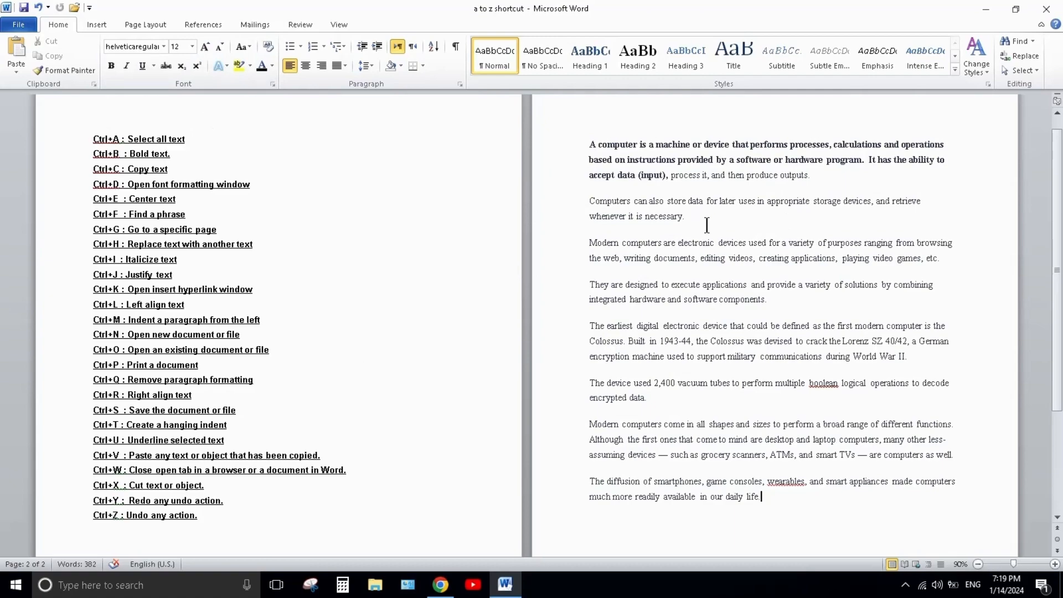
Select all the text in the document and clear the selection again
left_click(707, 226)
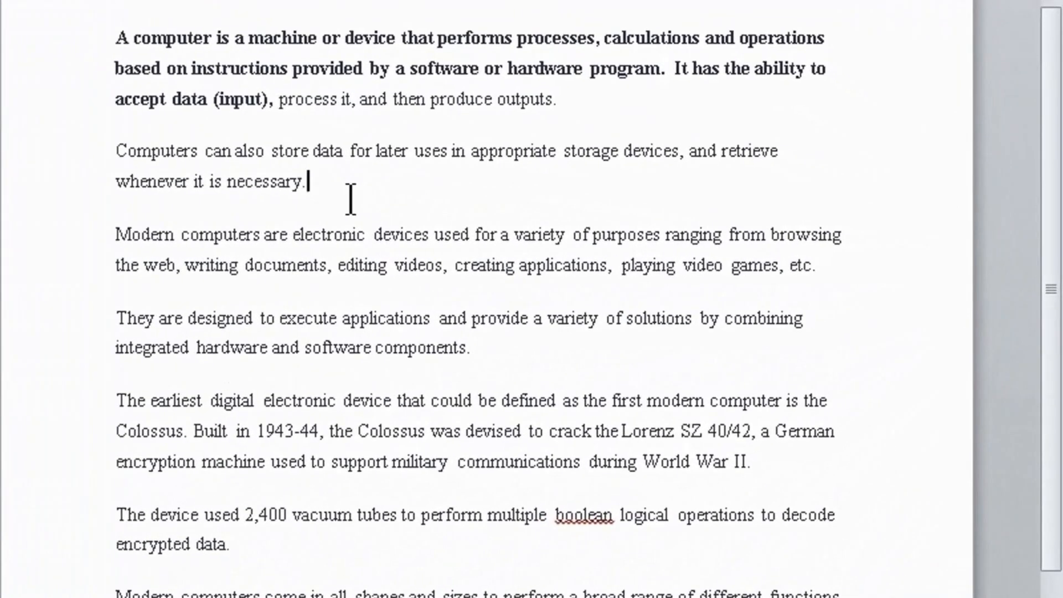
key("ctrl+a")
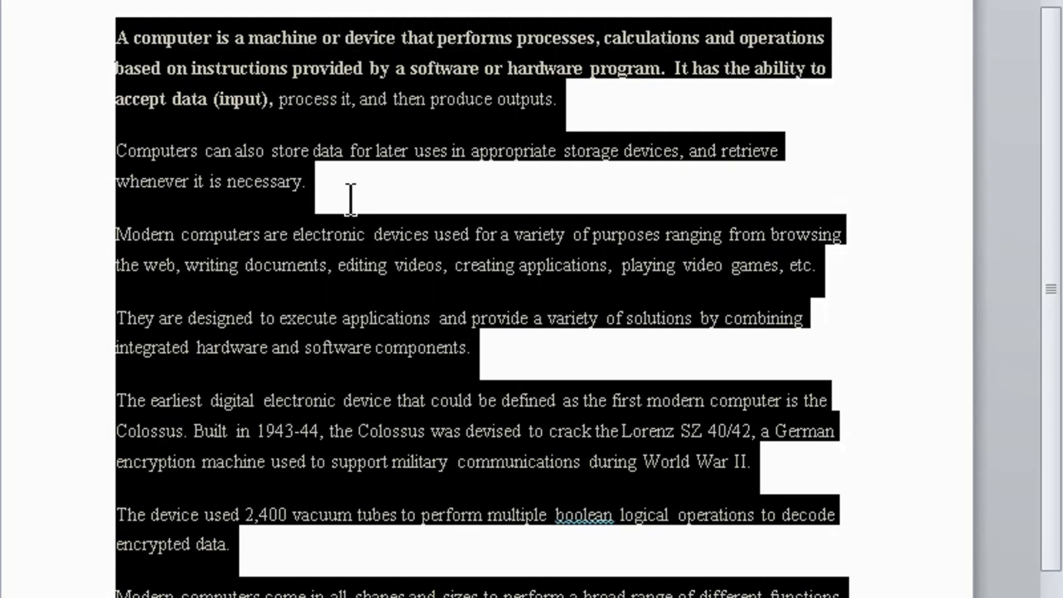
left_click(353, 210)
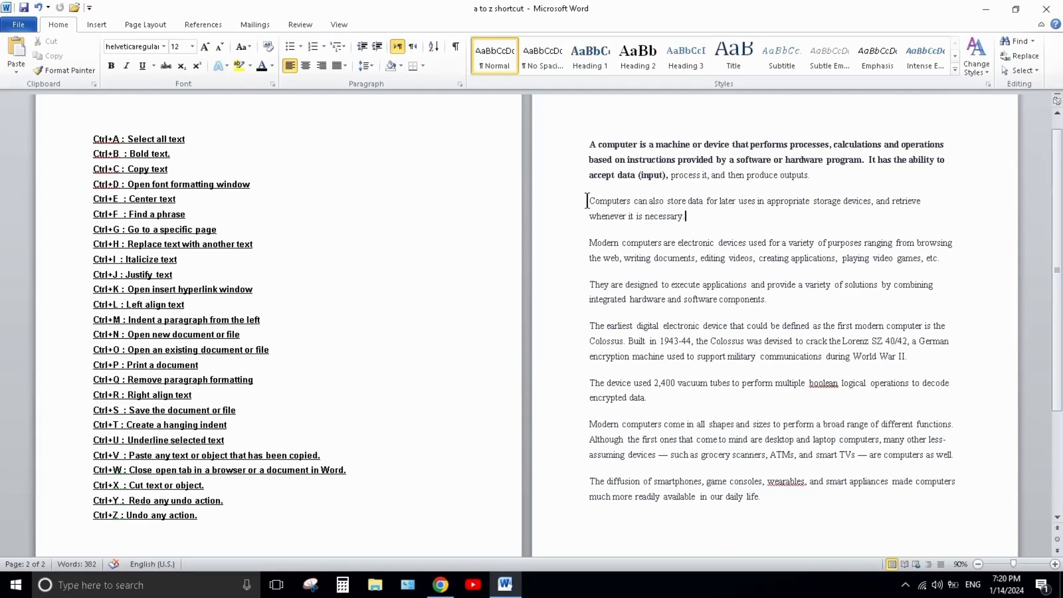
Make the paragraph beginning "Computers can also store data" bold
double_click(575, 202)
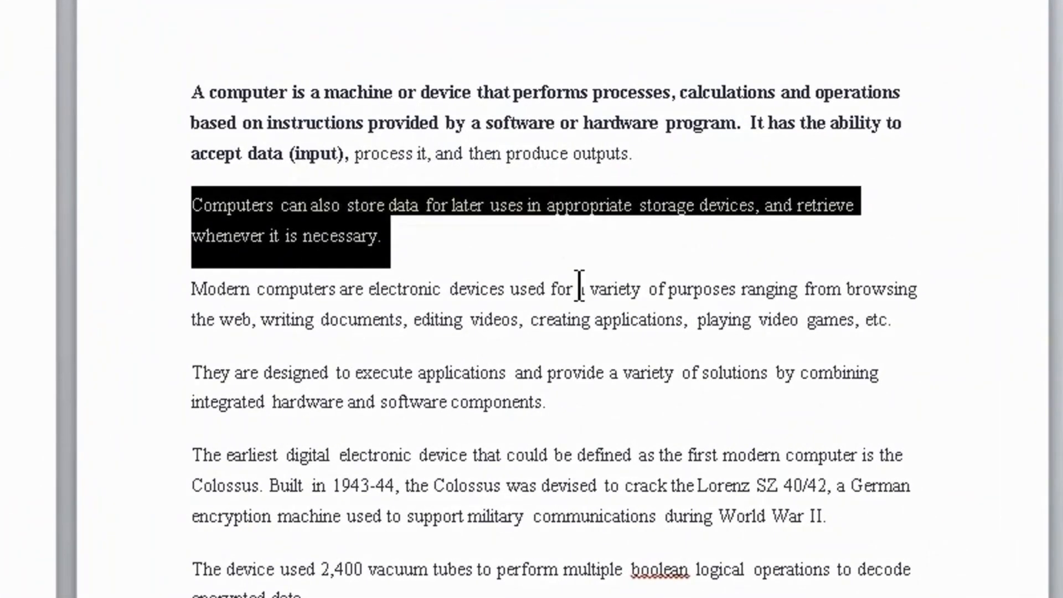
key("ctrl+b")
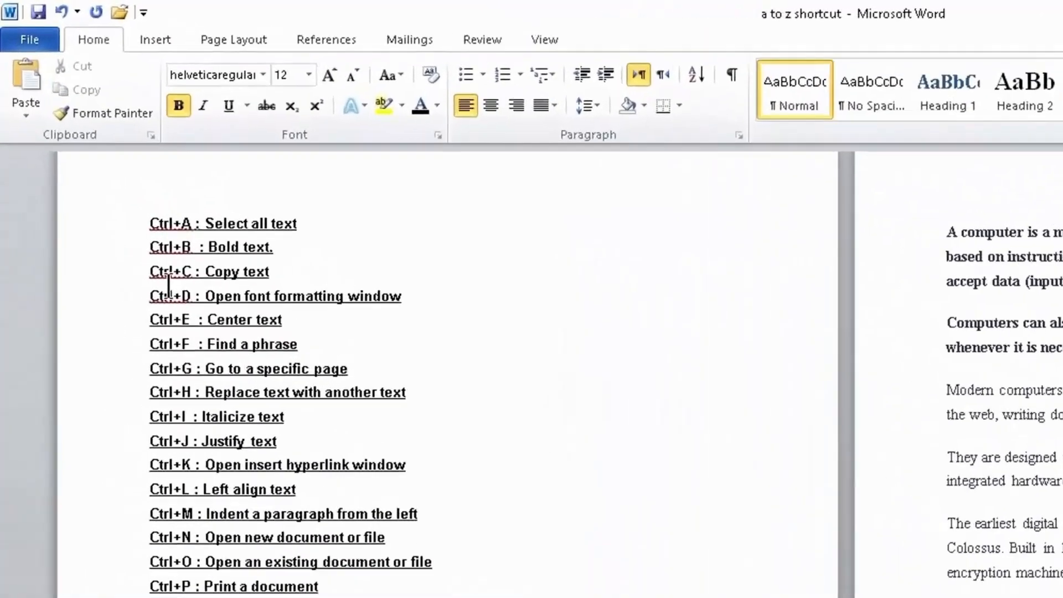
Copy the last two paragraphs, from "Modern computers come in all shapes" to "our daily life", and paste them below the text
scroll(534, 372, "down", 3)
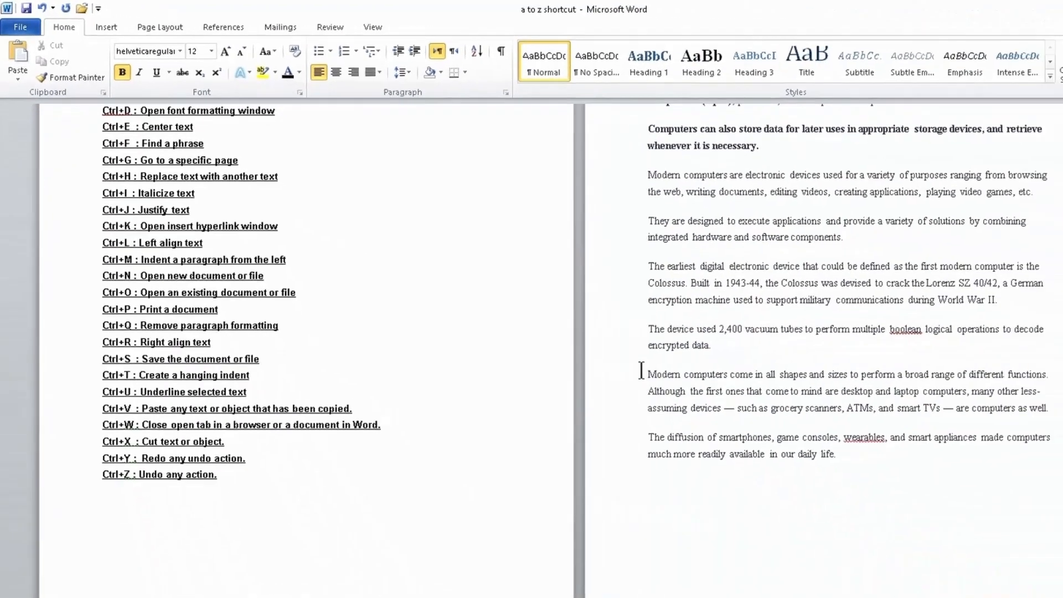
left_click_drag(589, 342, 957, 417)
key("ctrl+c")
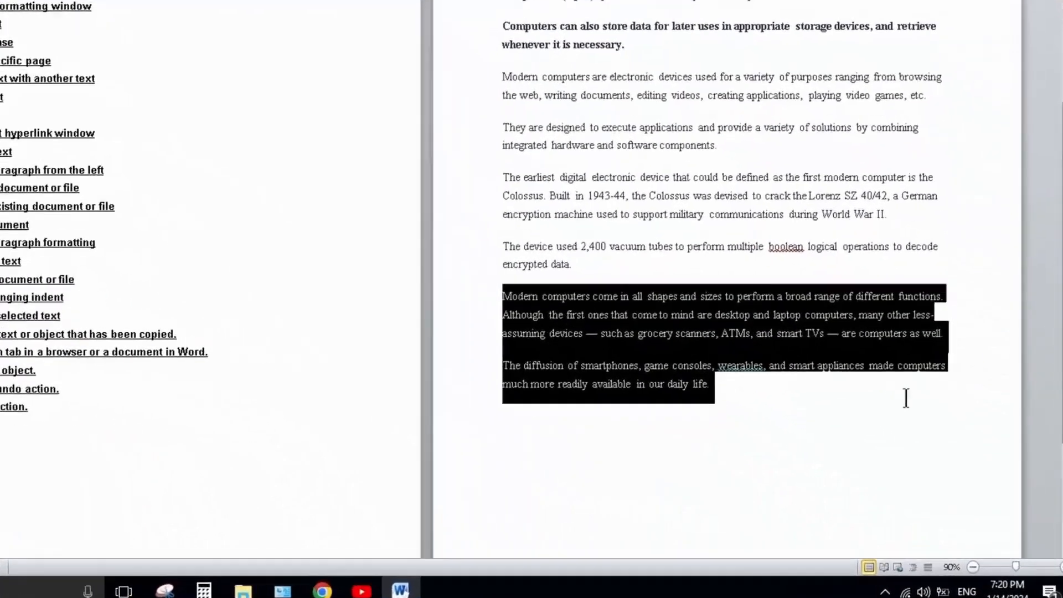
scroll(554, 346, "down", 2)
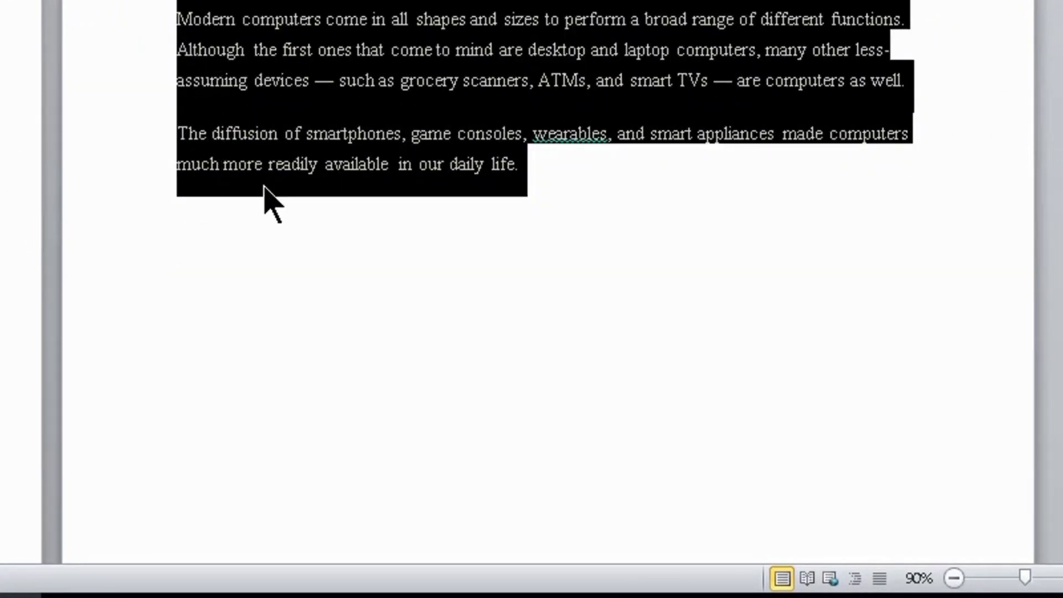
left_click(222, 273)
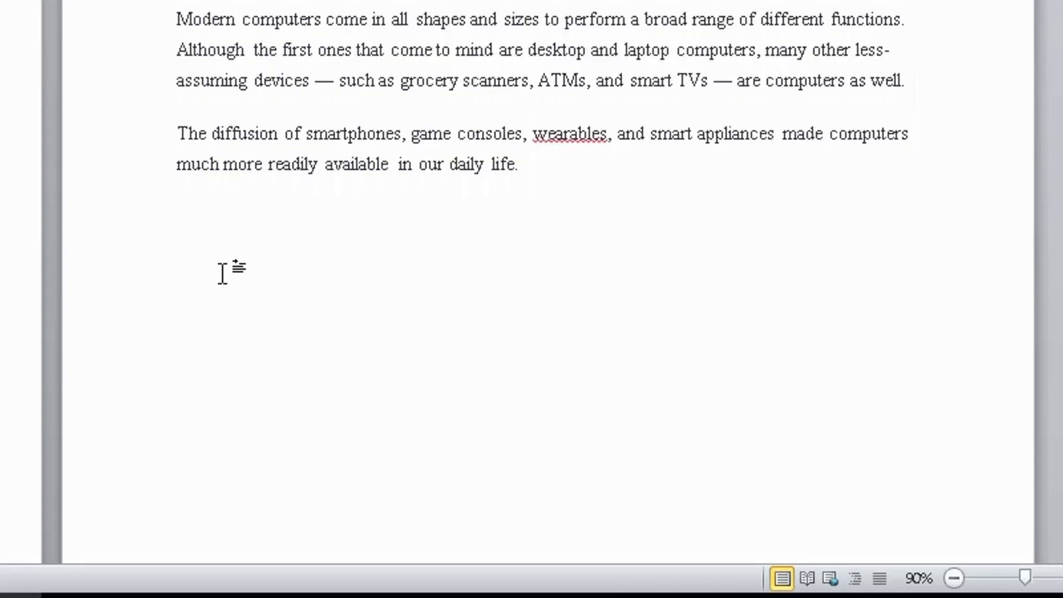
key("ctrl+v")
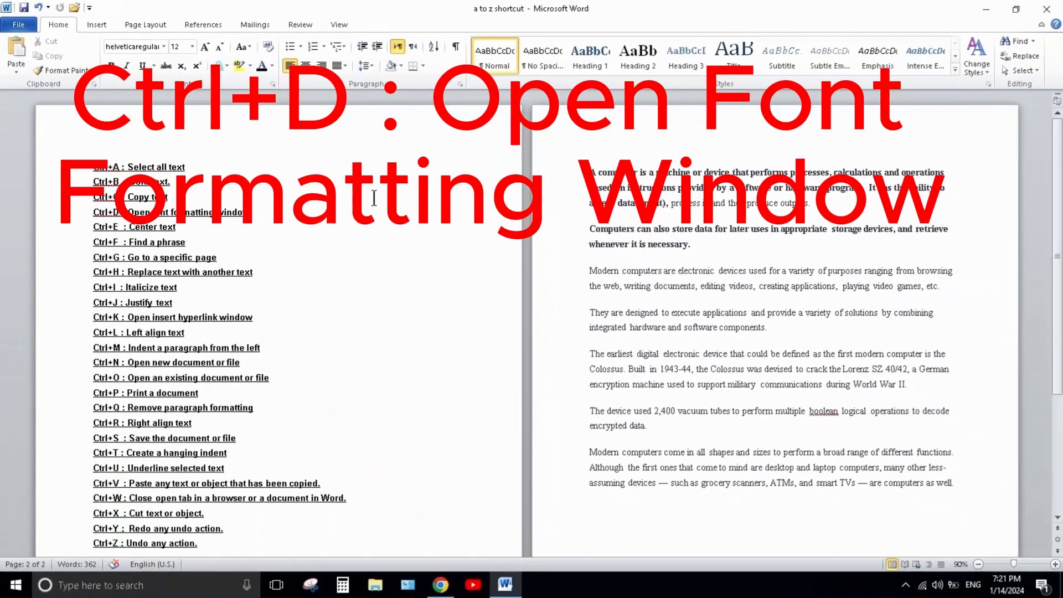
Open the font formatting window and close it without changing anything
key("ctrl+d")
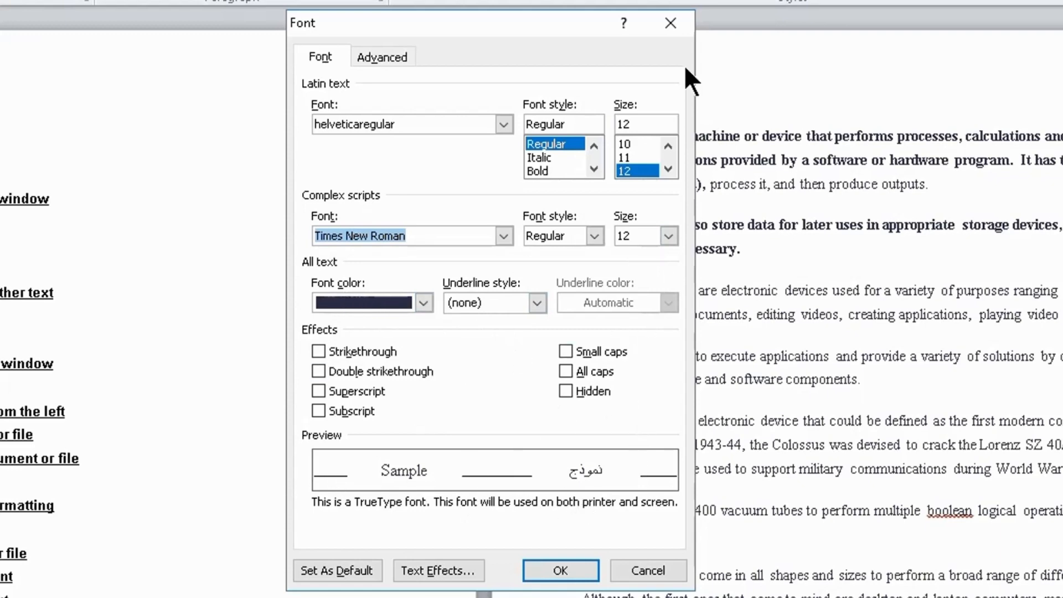
left_click(670, 23)
Choose font size 14 for the text from "whenever it is necessary" through "integrated hardware and software components"
left_click_drag(581, 248, 876, 395)
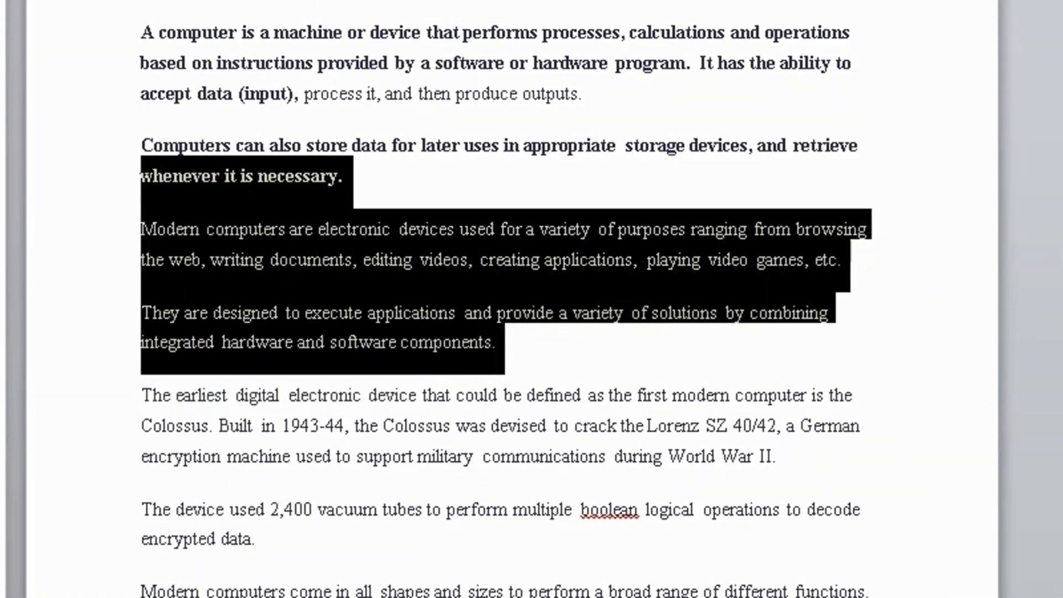
key("ctrl+d")
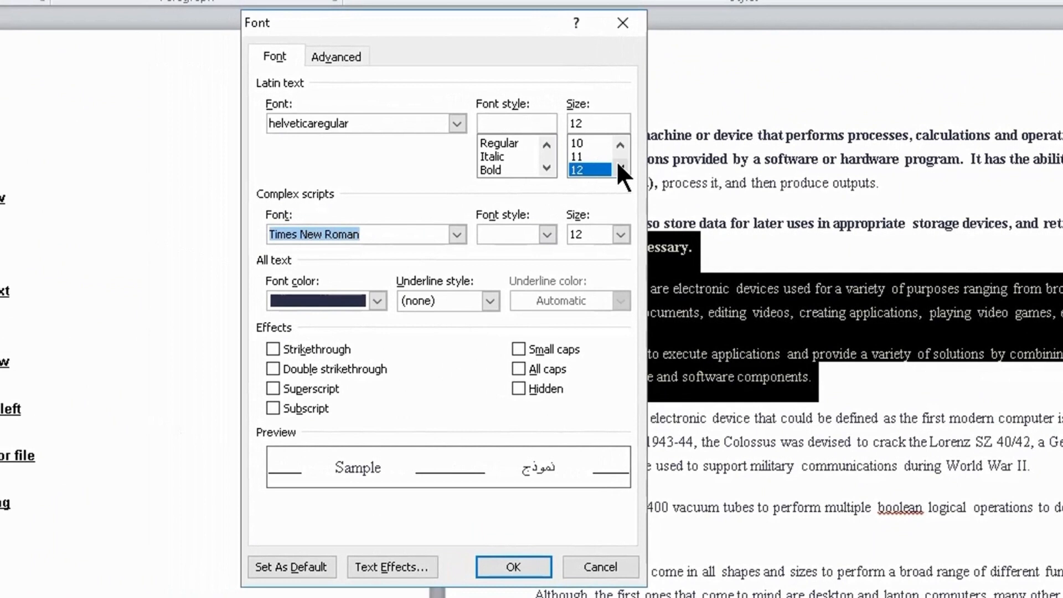
left_click(619, 167)
left_click(619, 167)
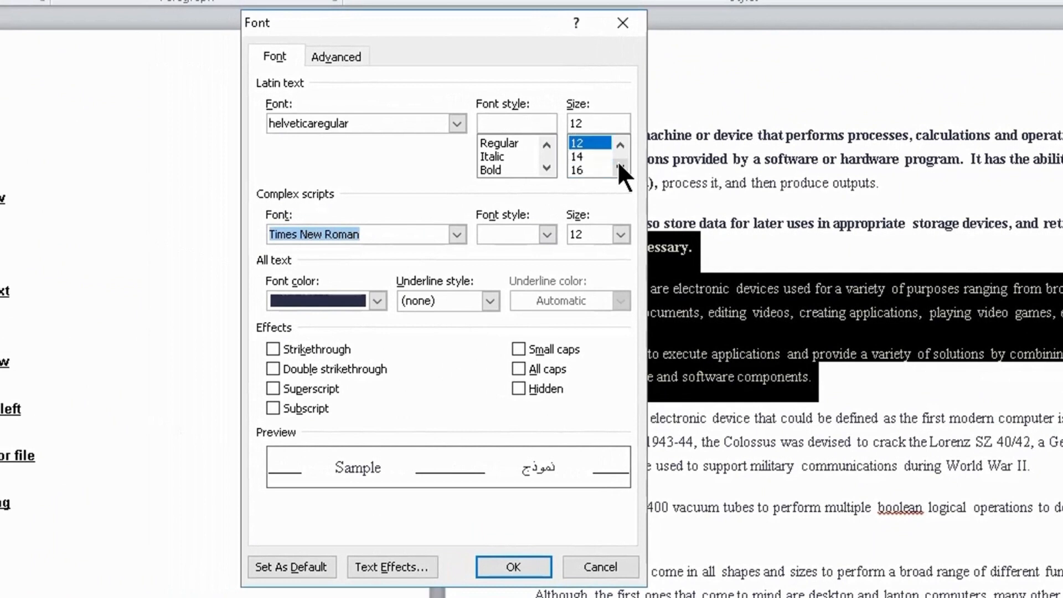
left_click(588, 158)
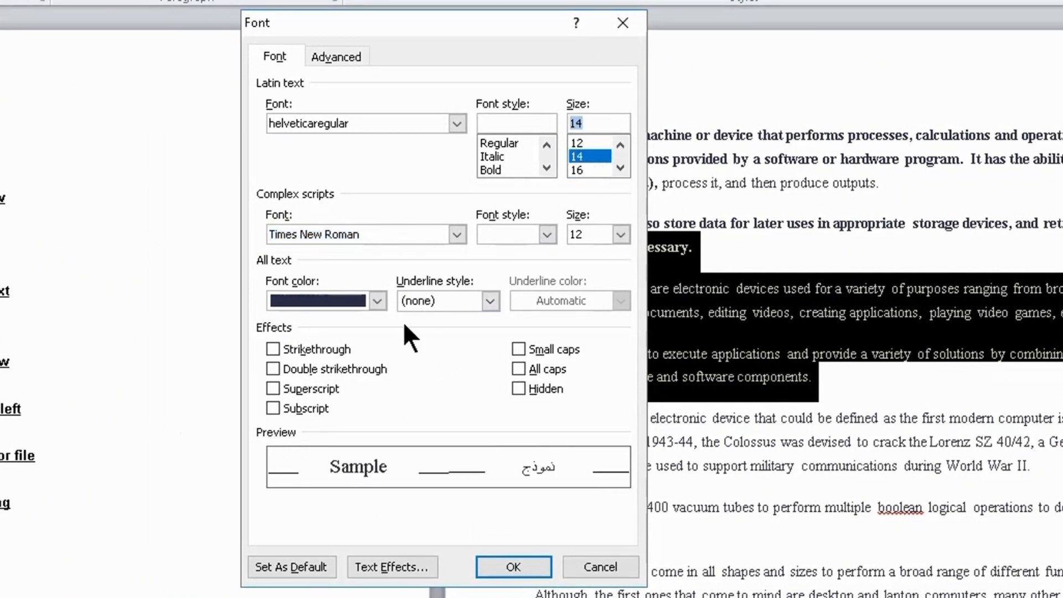
Give the selected text a thick underline and a red font color, apply the formatting and deselect it
left_click(489, 302)
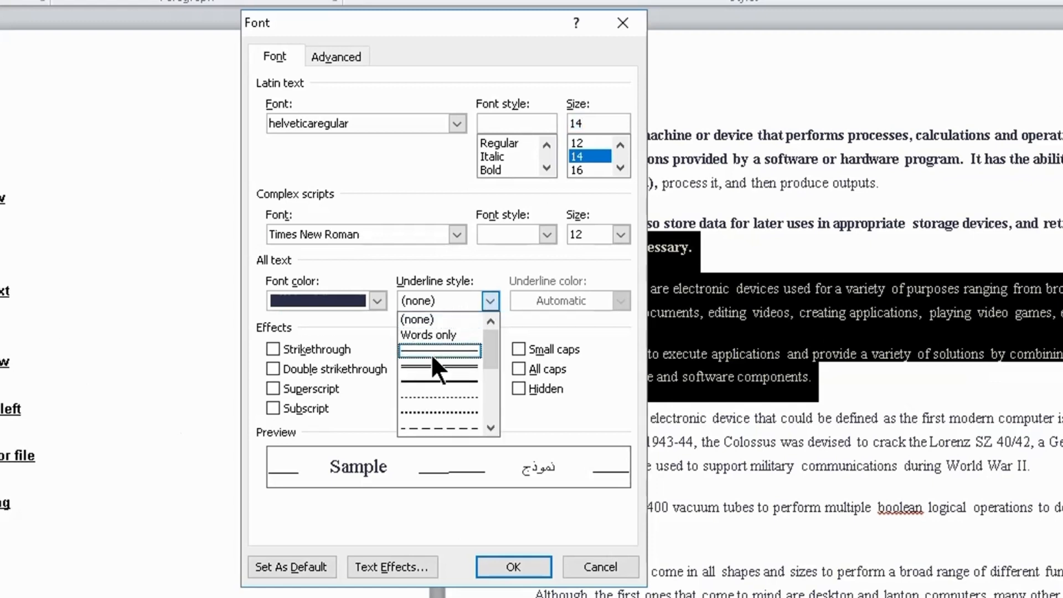
left_click(420, 379)
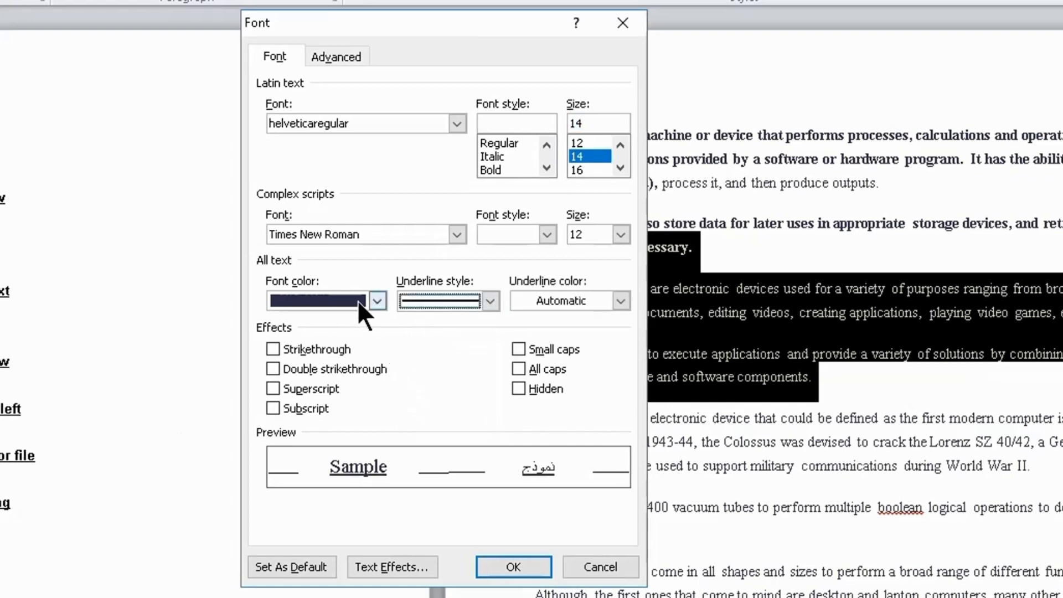
left_click(378, 301)
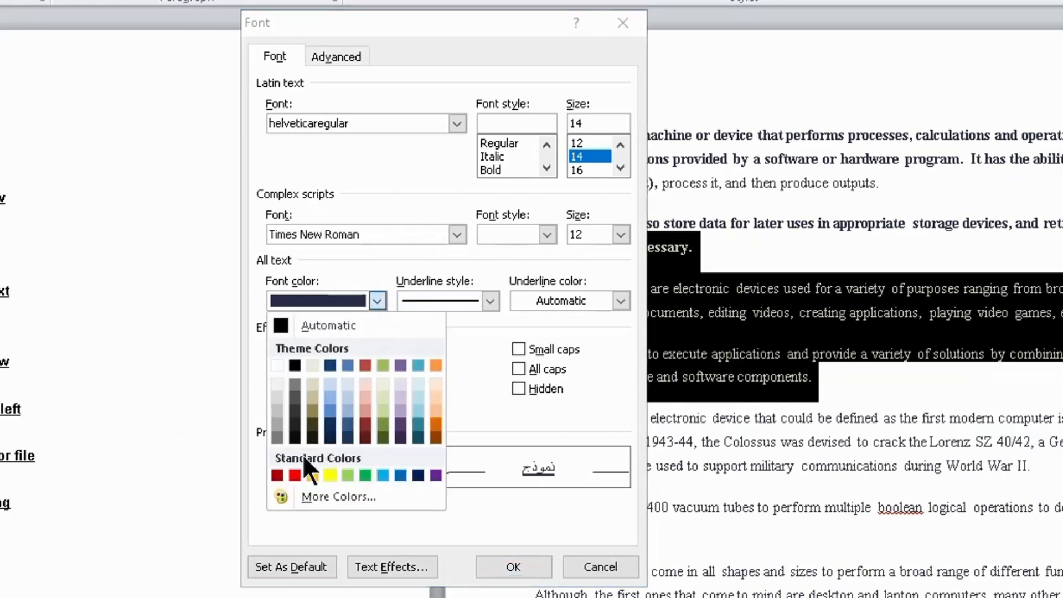
left_click(295, 476)
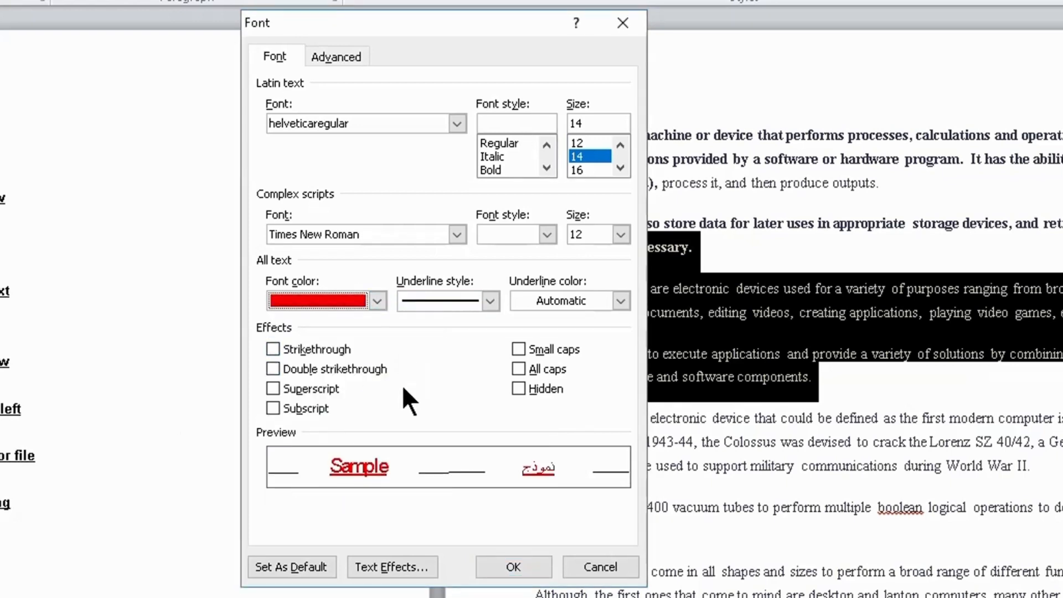
left_click(514, 565)
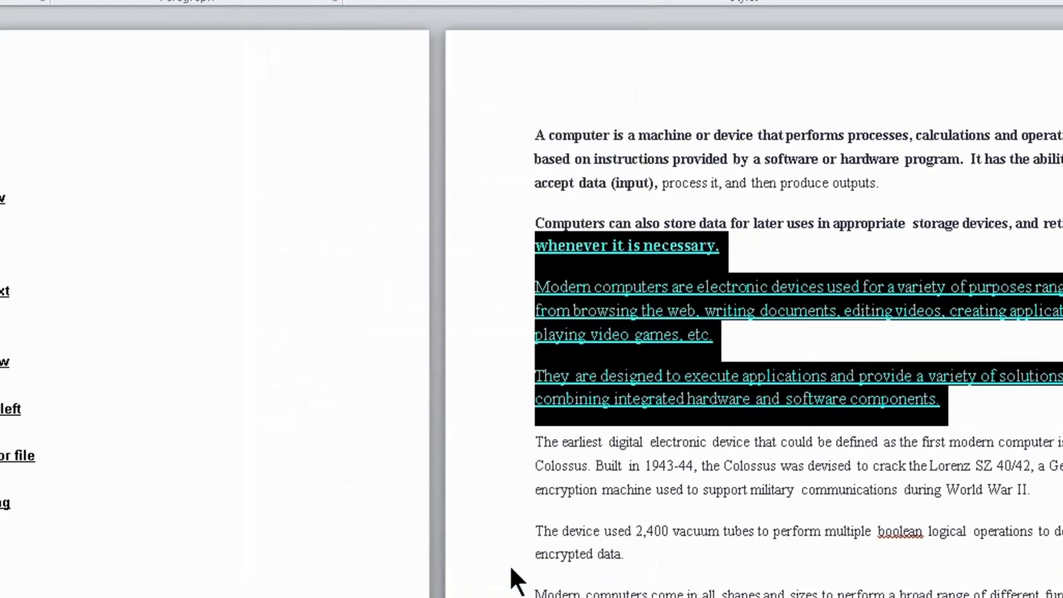
left_click(579, 336)
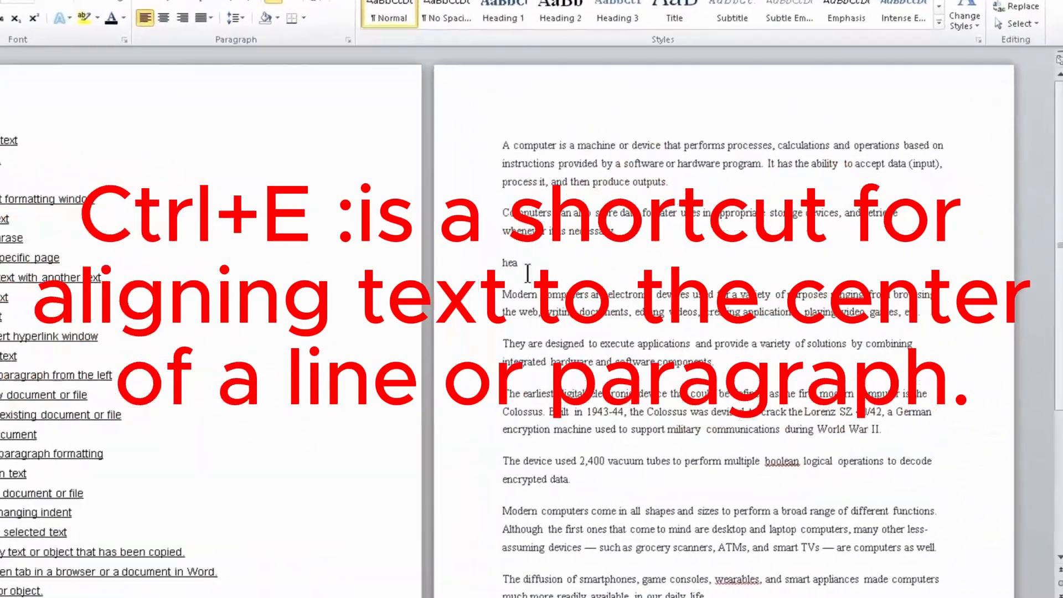
Complete the line "heading" above the paragraph "Modern computers are electronic devices" and center it
type("ading")
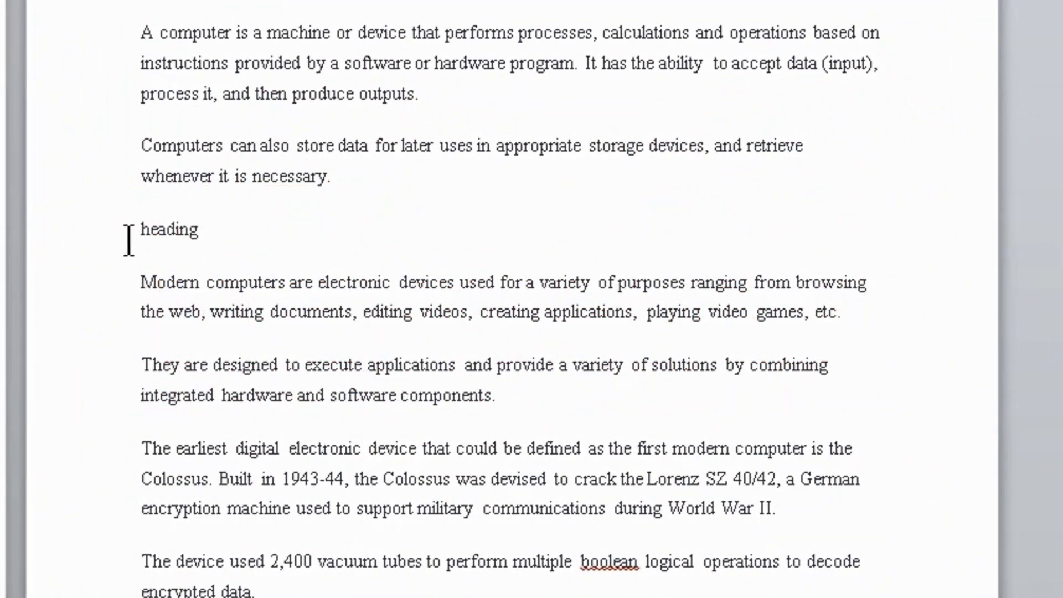
left_click_drag(126, 238, 214, 233)
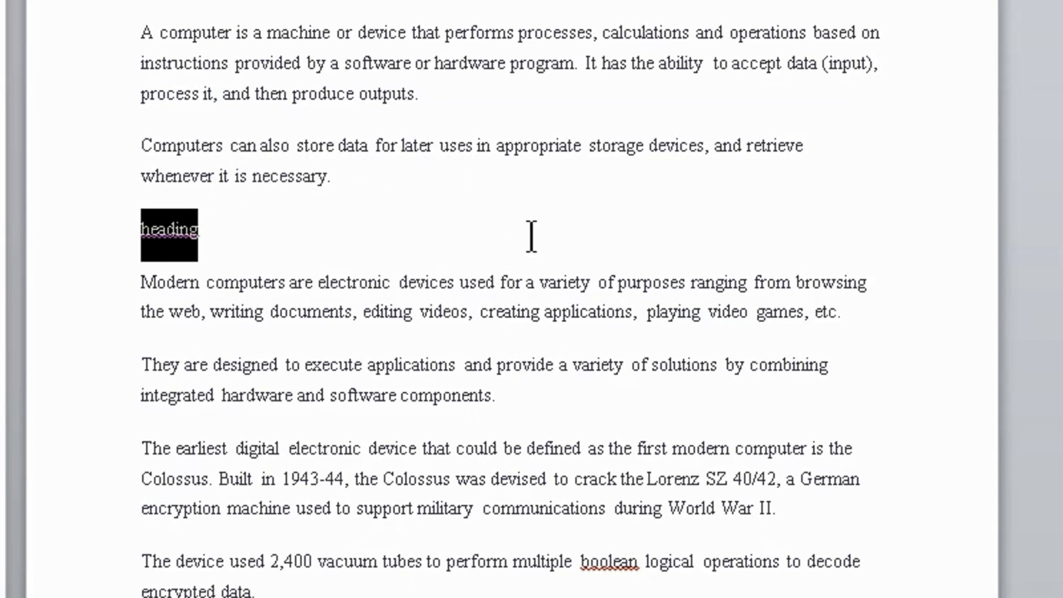
key("ctrl+e")
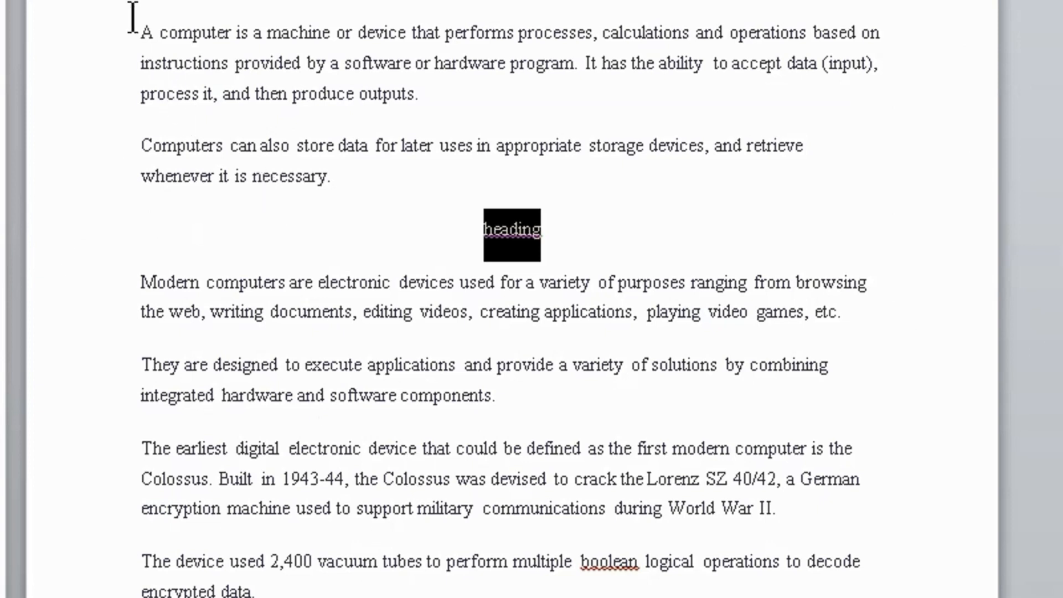
Try centering all text from the first paragraph through "integrated hardware and software components"
left_click_drag(133, 20, 676, 408)
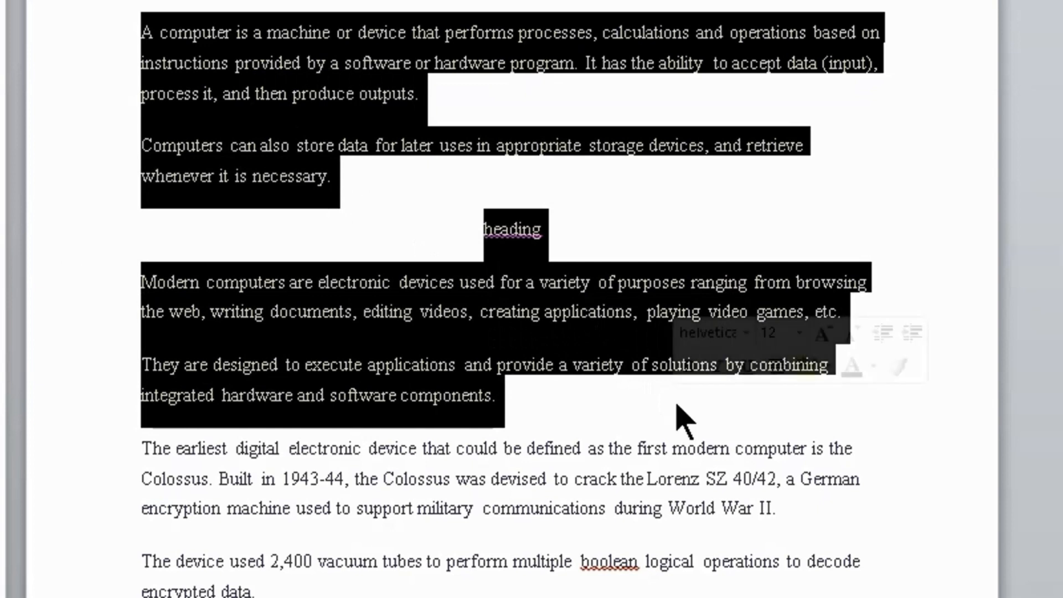
key("ctrl+e")
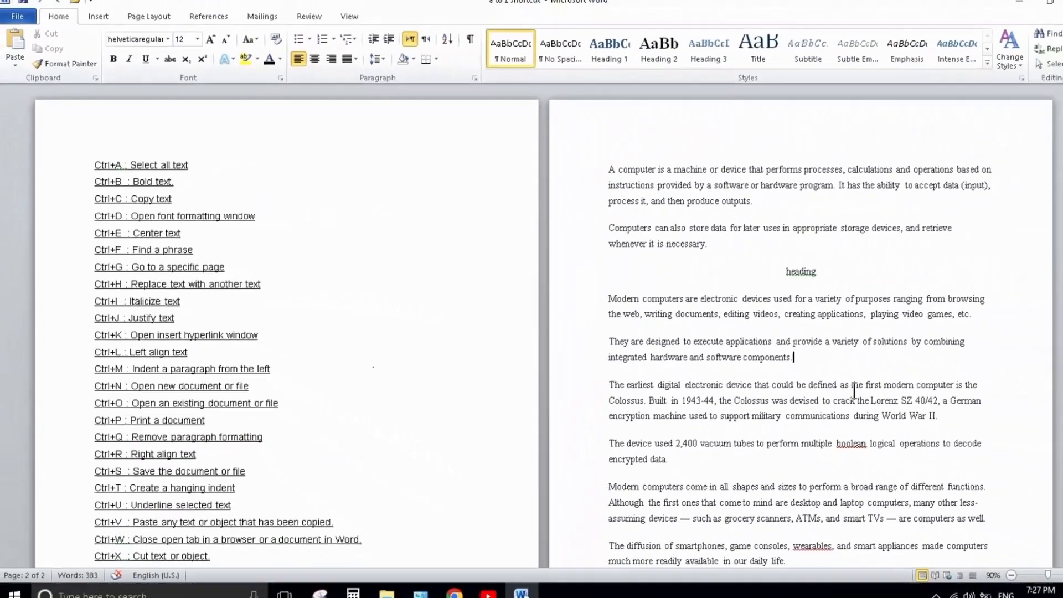
Search the document for the word "electronic"
key("ctrl+f")
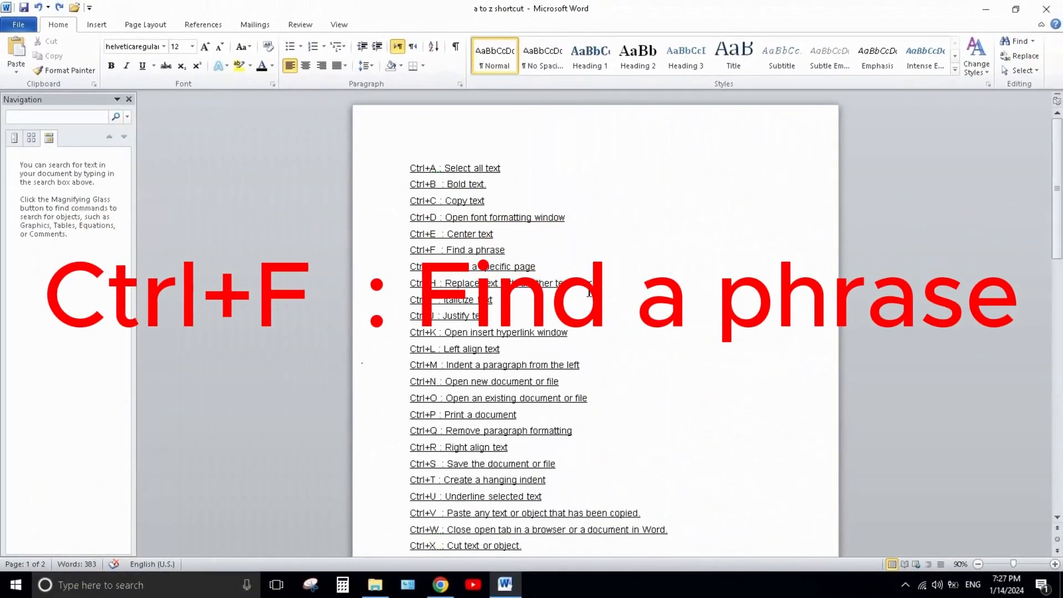
scroll(591, 328, "down", 20)
scroll(591, 328, "down", 3)
left_click(629, 167)
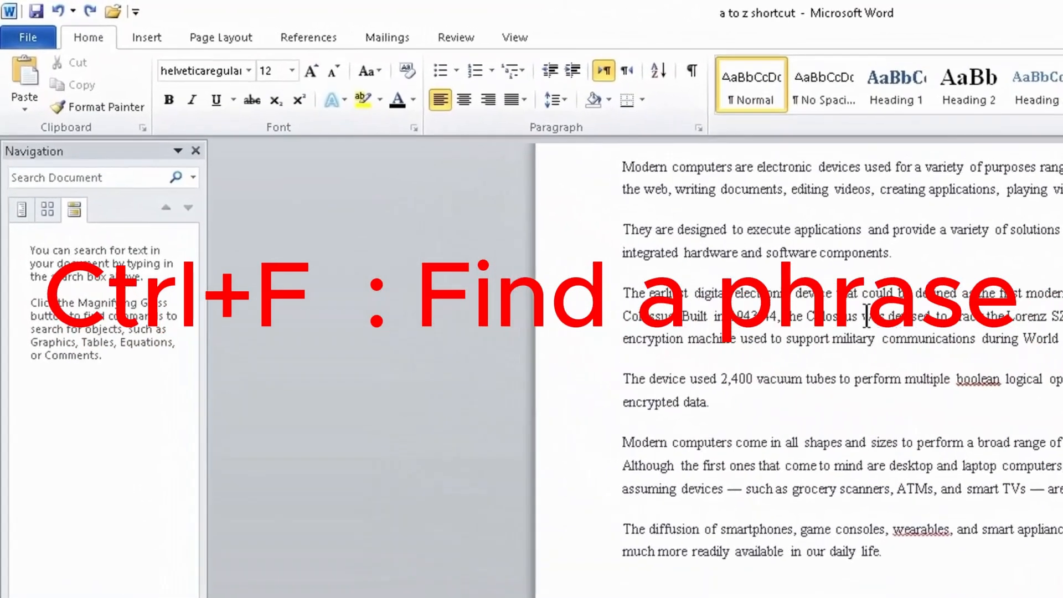
scroll(893, 312, "up", 1)
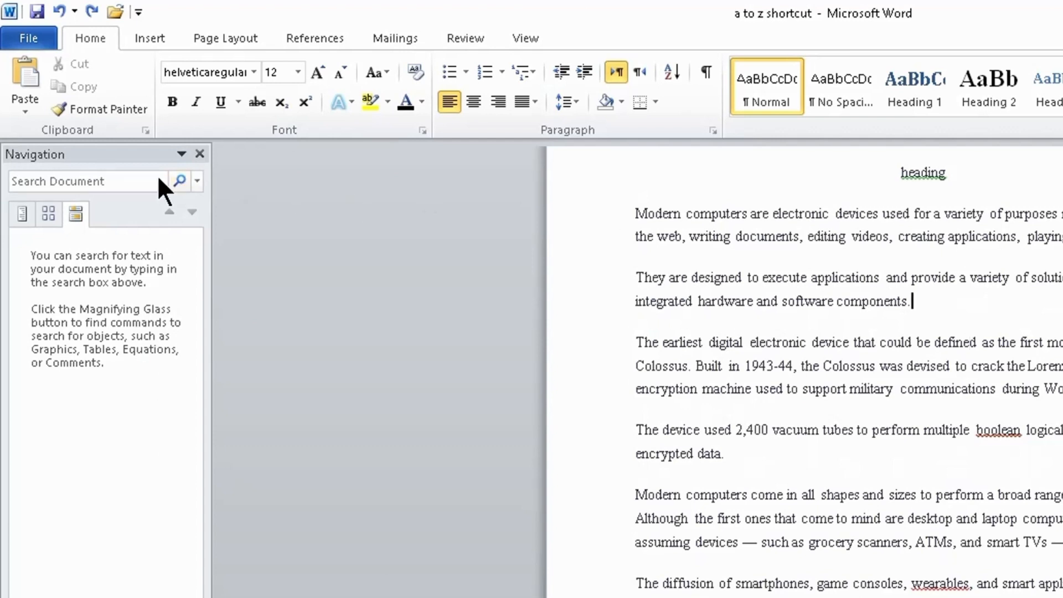
left_click(99, 181)
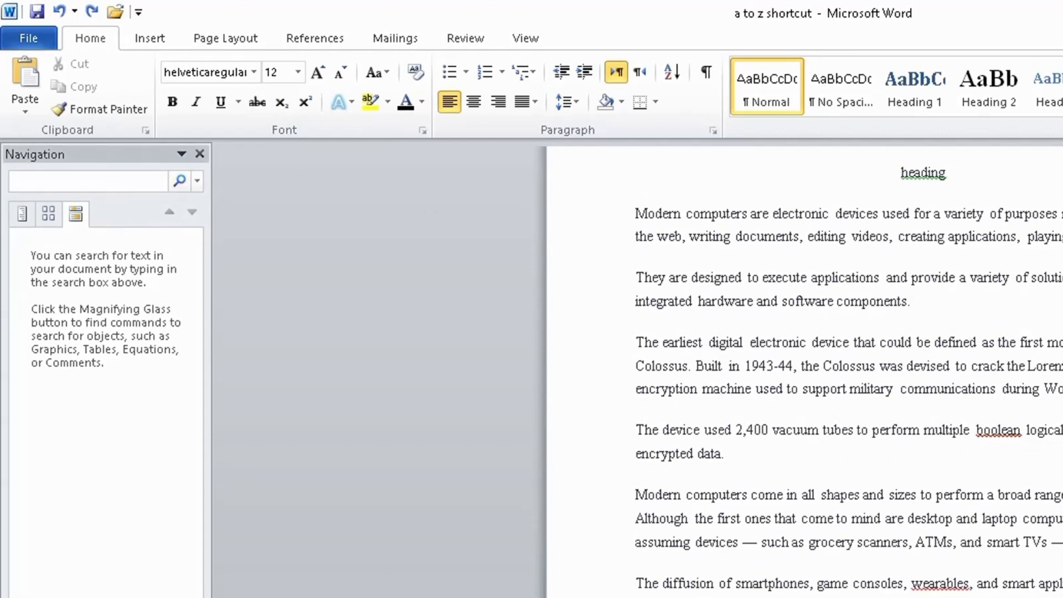
type("electronic")
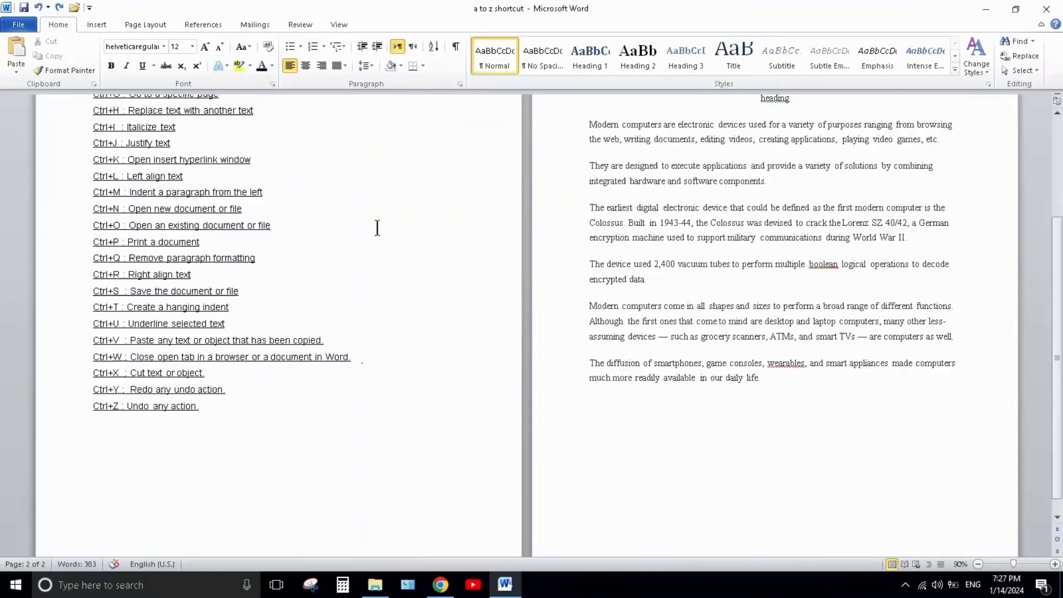
Go to page 1 of the document with the Go To command
scroll(375, 228, "up", 3)
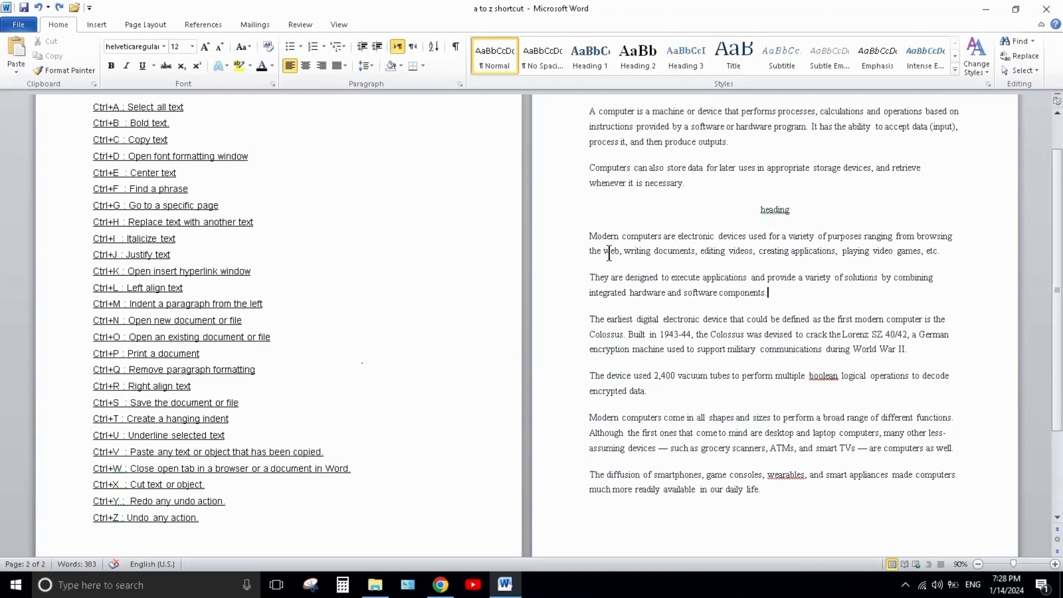
key("ctrl+g")
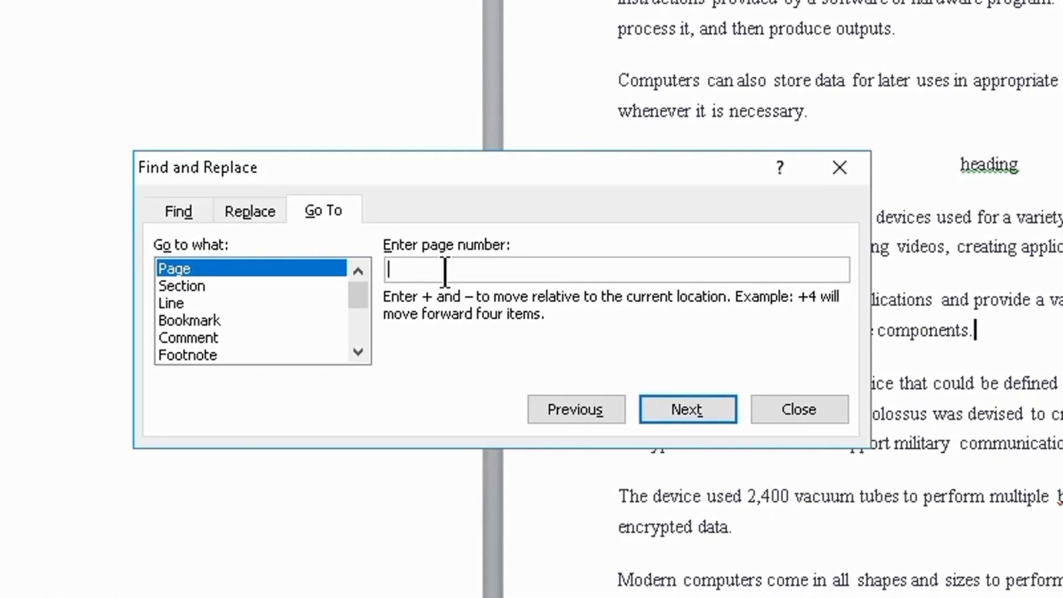
type("1")
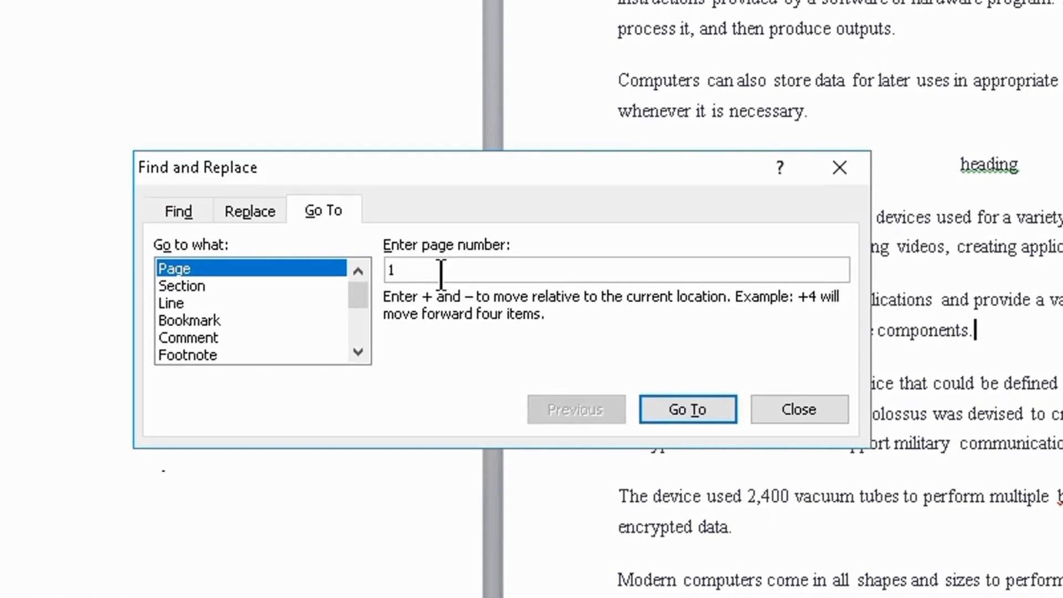
left_click(677, 415)
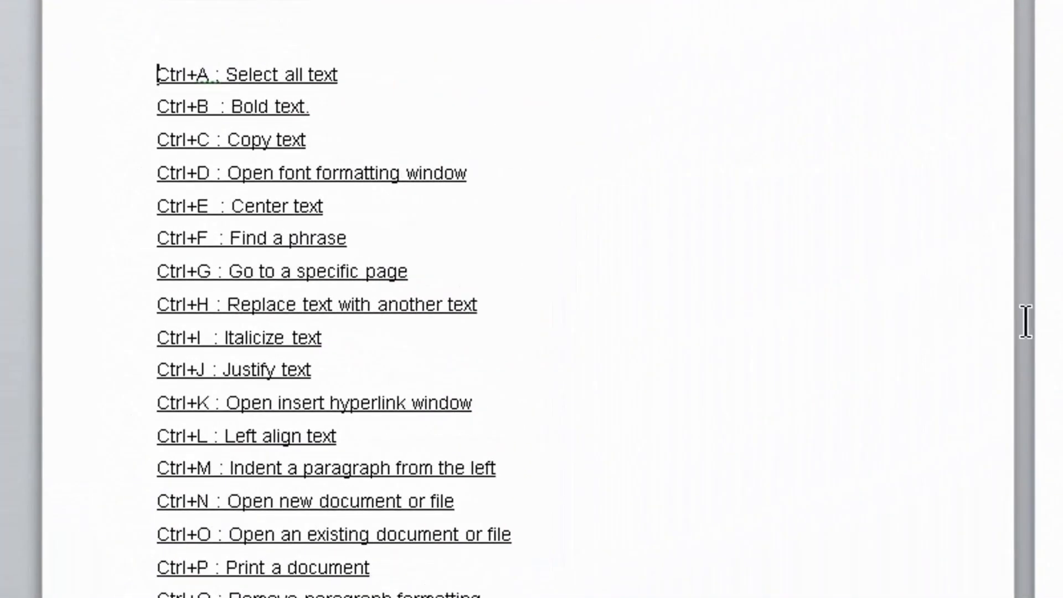
Replace both occurrences of "electron" with "electricity" in the document using Find and Replace
key("ctrl+h")
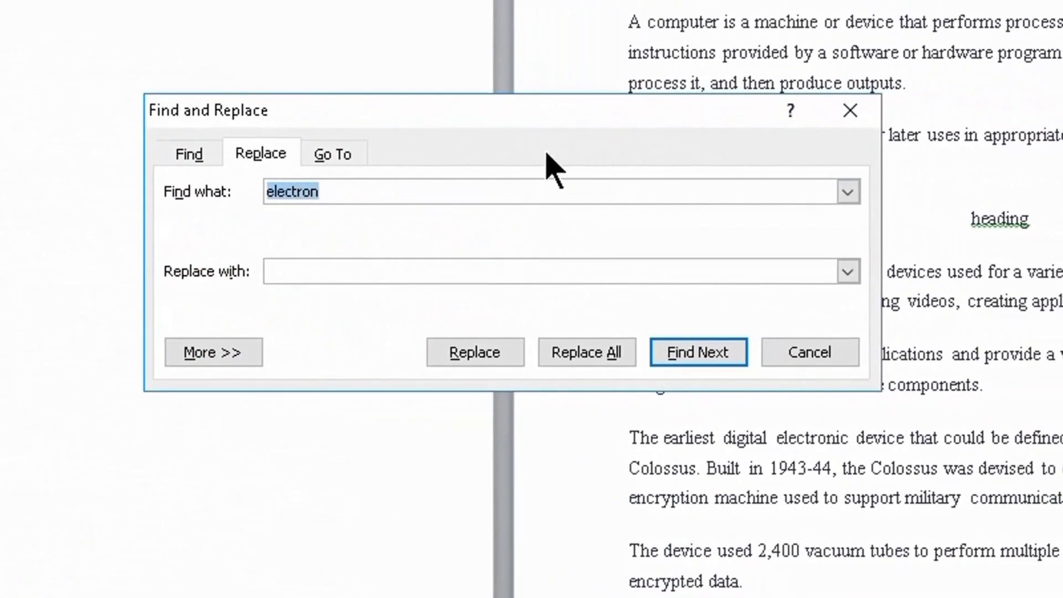
left_click_drag(546, 124, 122, 10)
left_click(180, 237)
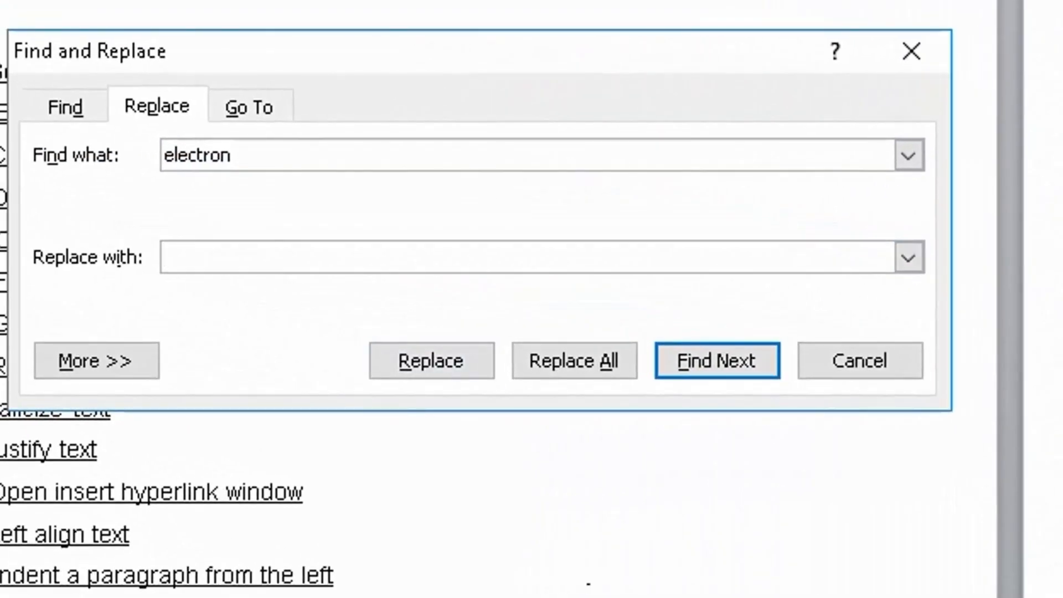
type("ec")
type("lectric")
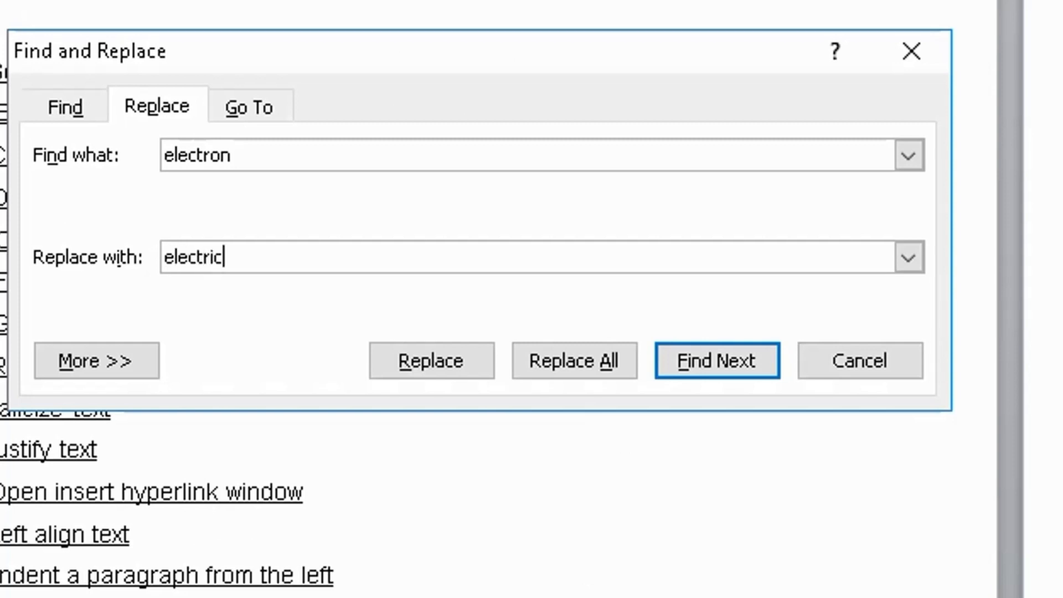
type("ity")
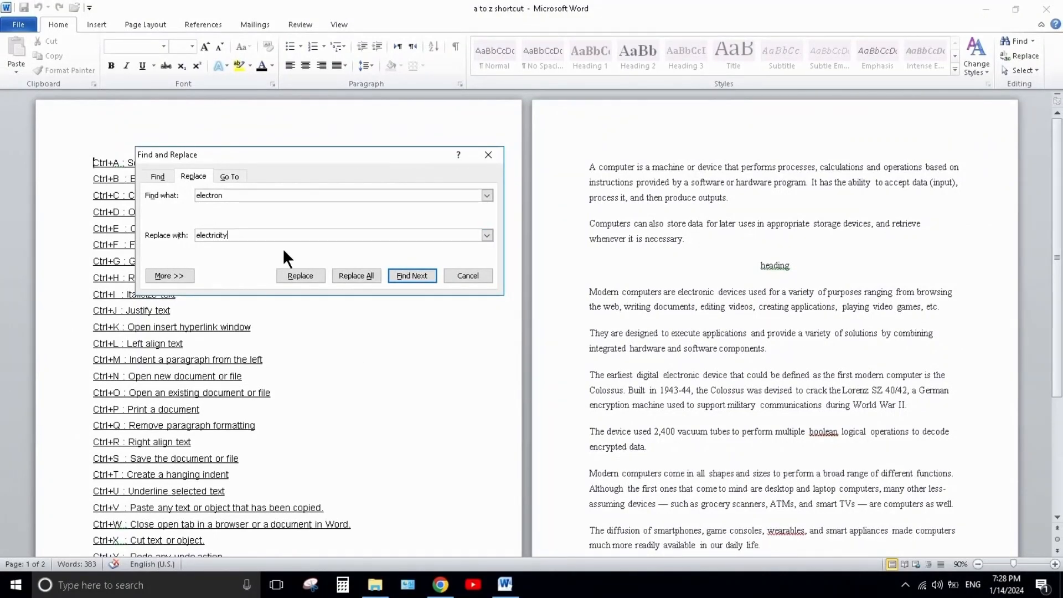
left_click(305, 271)
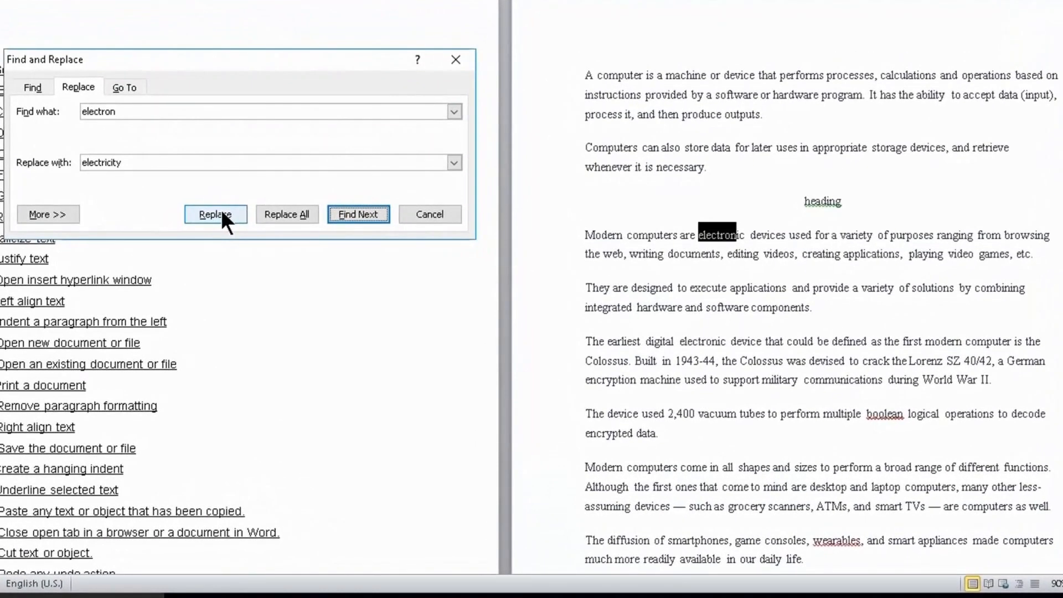
left_click(221, 209)
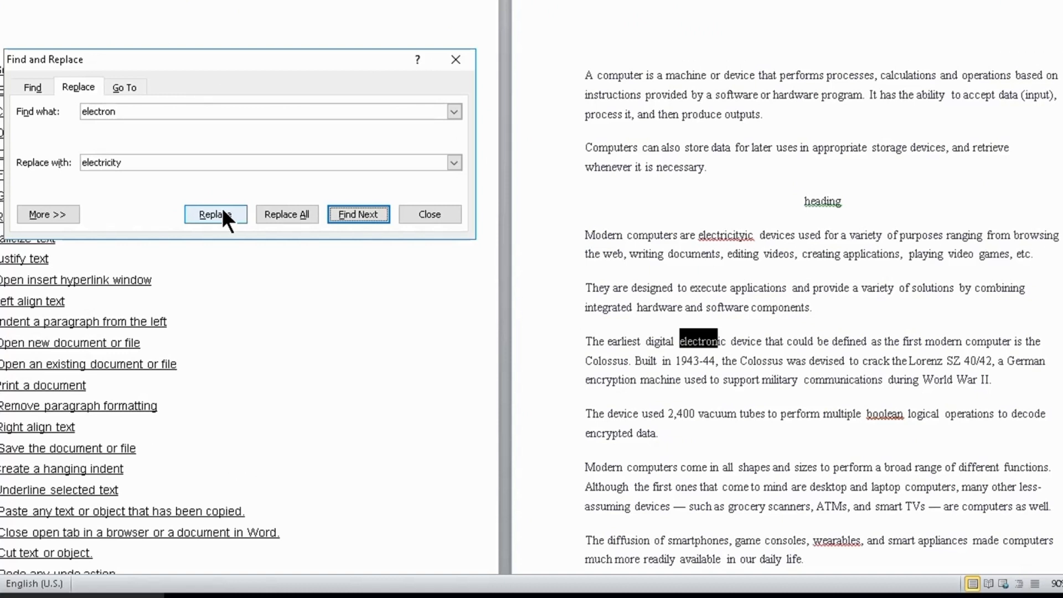
left_click(222, 213)
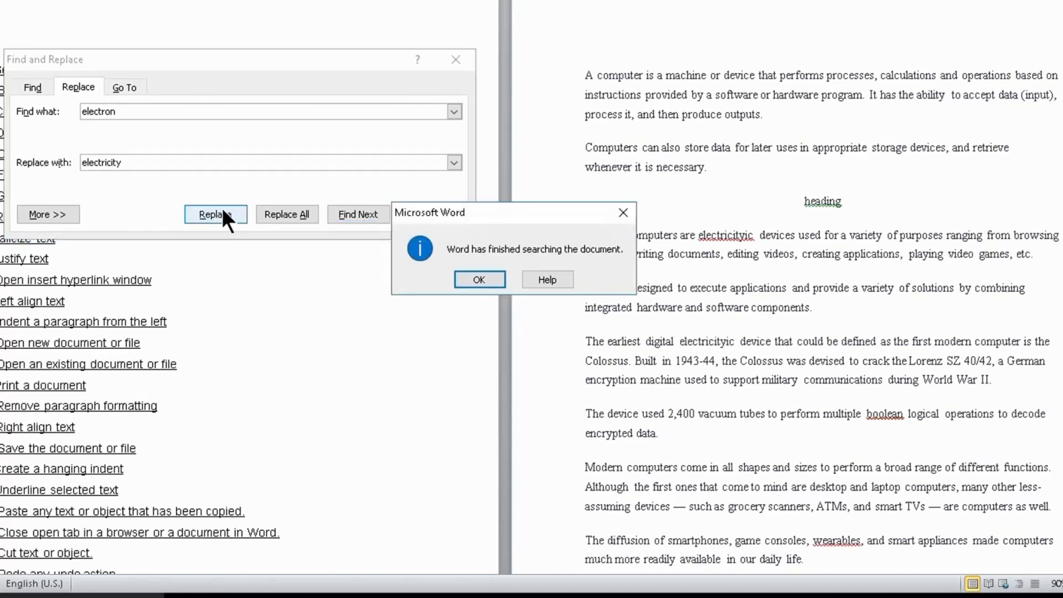
left_click(480, 280)
key("Escape")
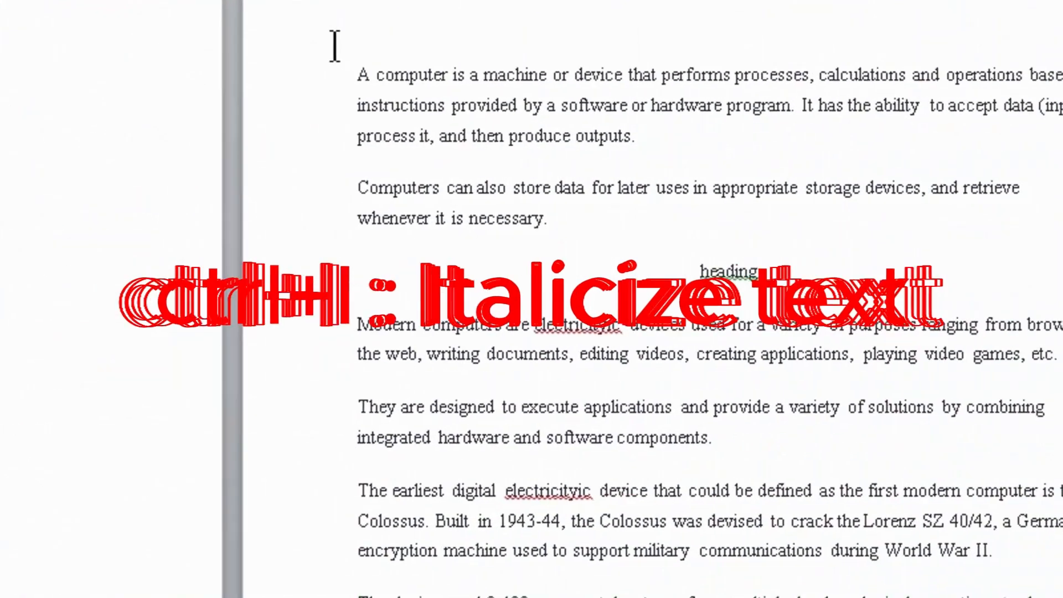
Italicize the two paragraphs above the line "heading" and remove the italics again
left_click_drag(142, 70, 337, 233)
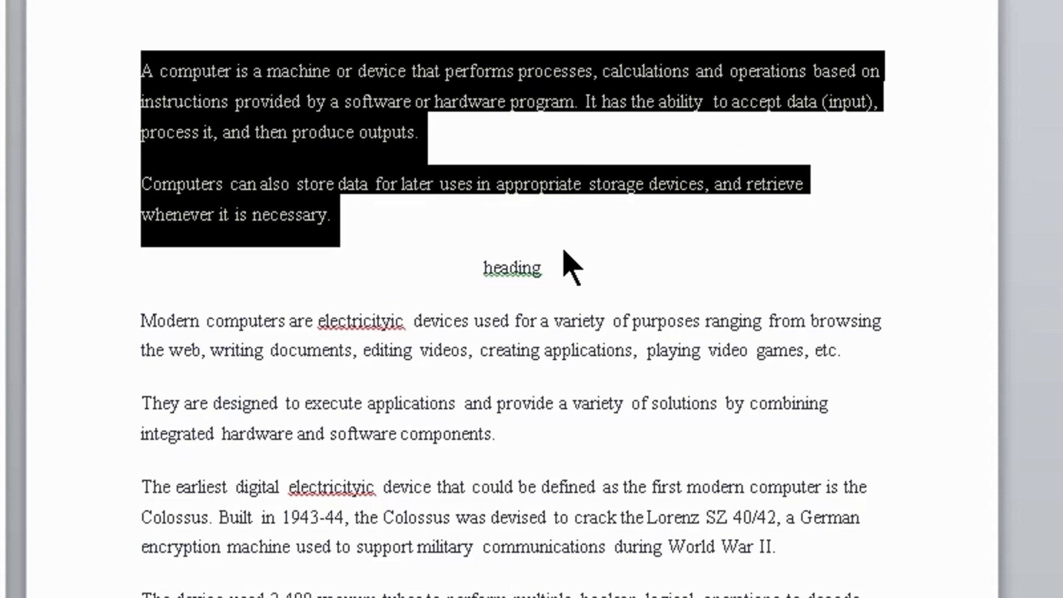
key("ctrl+i")
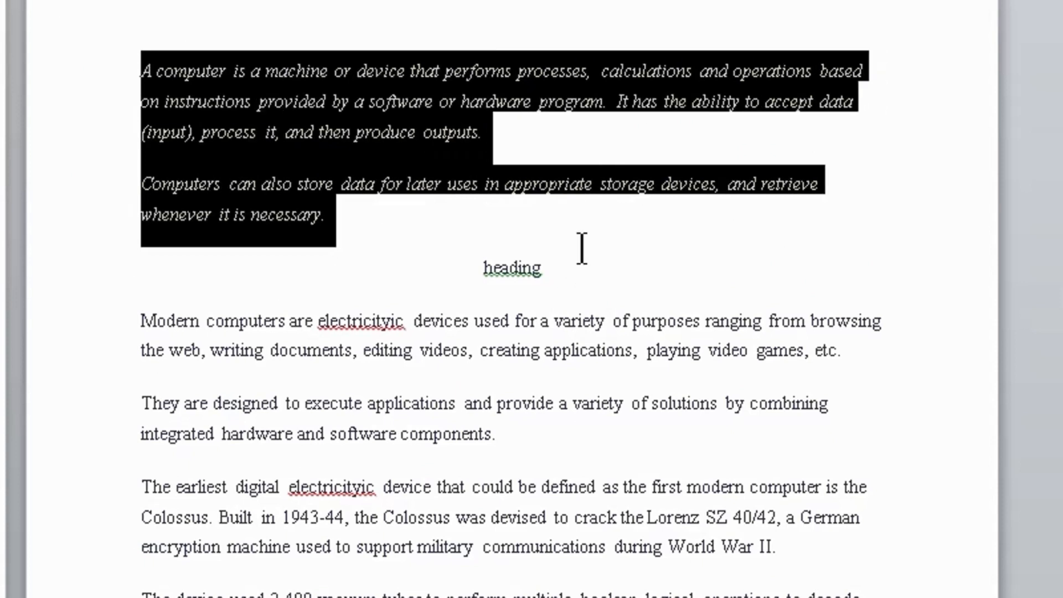
key("ctrl+i")
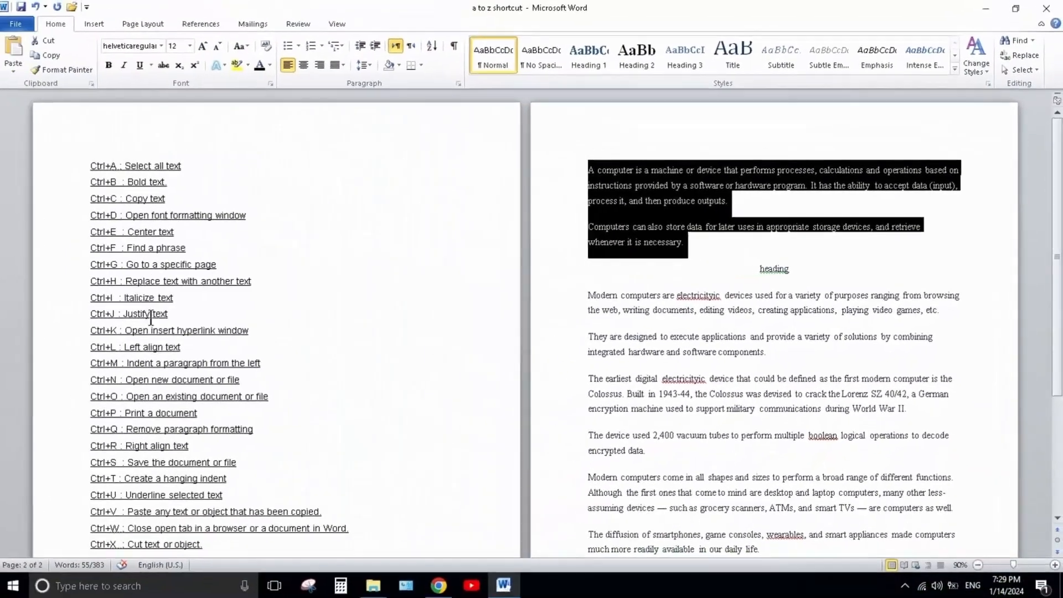
Justify the paragraphs at the start of page 2, beginning with "They are designed to execute applications"
left_click(650, 295)
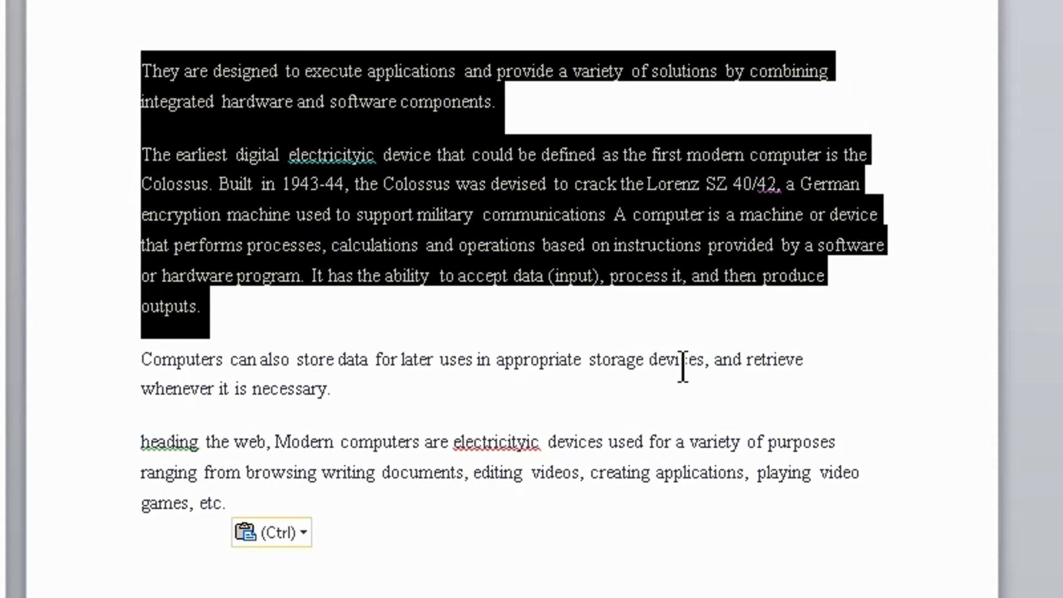
key("ctrl+j")
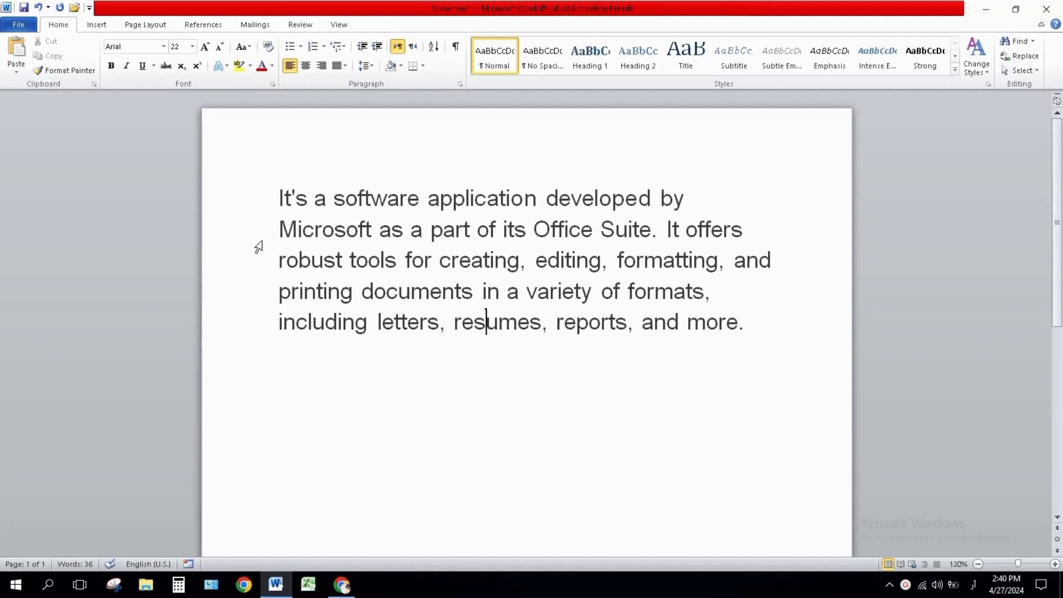
Start inserting a hyperlink on the word "Microsoft" and copy the Microsoft Word page's web address from Chrome
left_click_drag(278, 230, 369, 236)
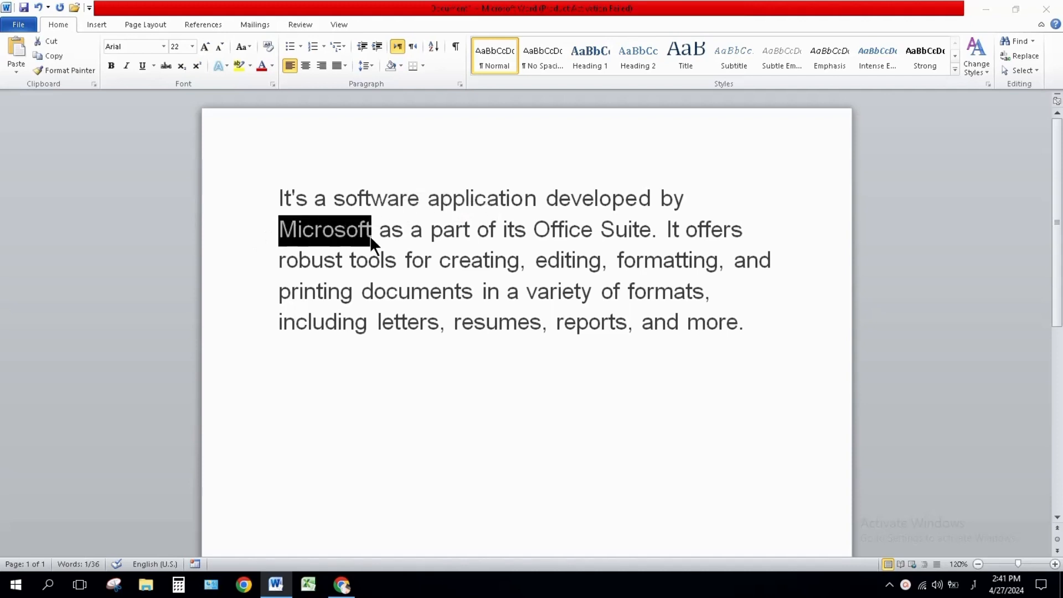
key("ctrl+k")
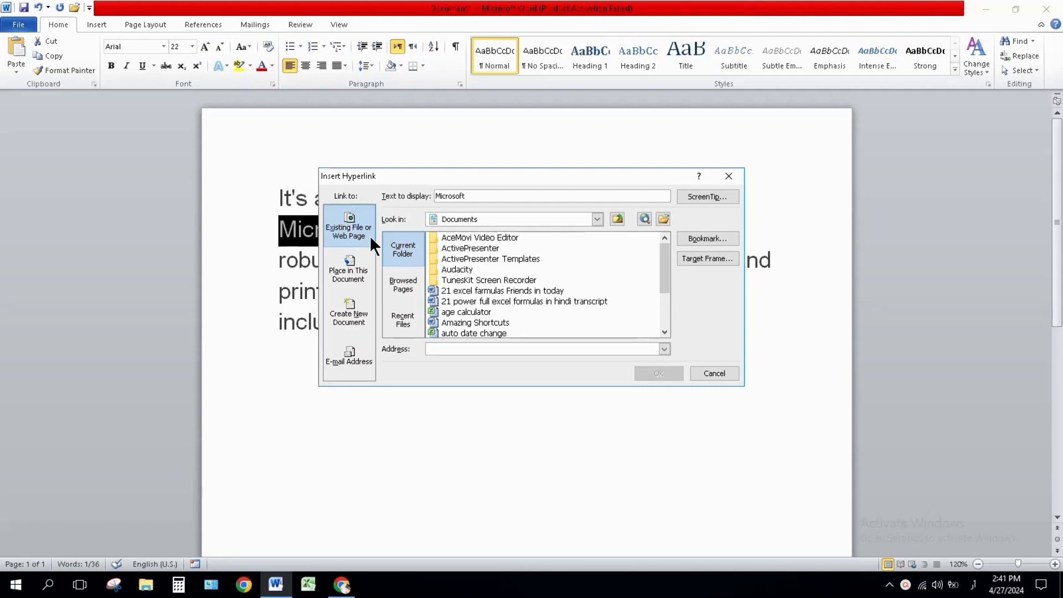
key("alt+Tab")
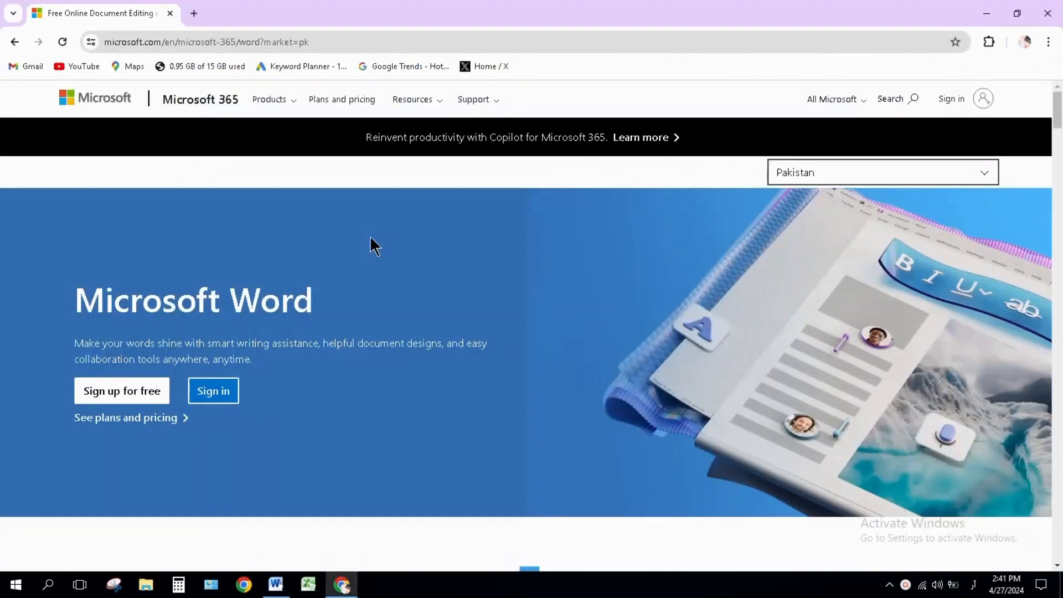
left_click(343, 40)
key("ctrl+c")
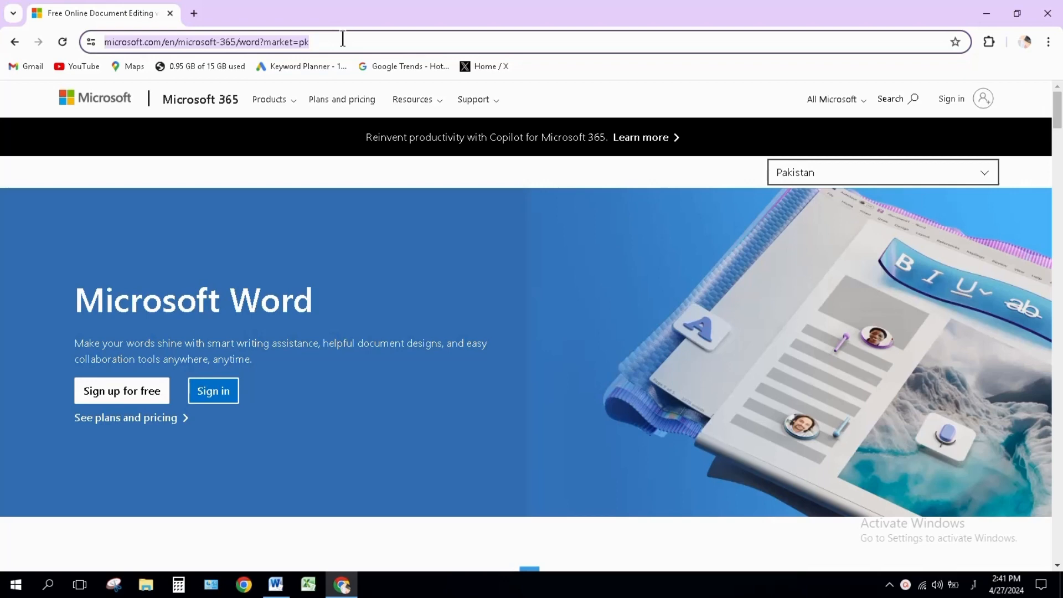
key("alt+Tab")
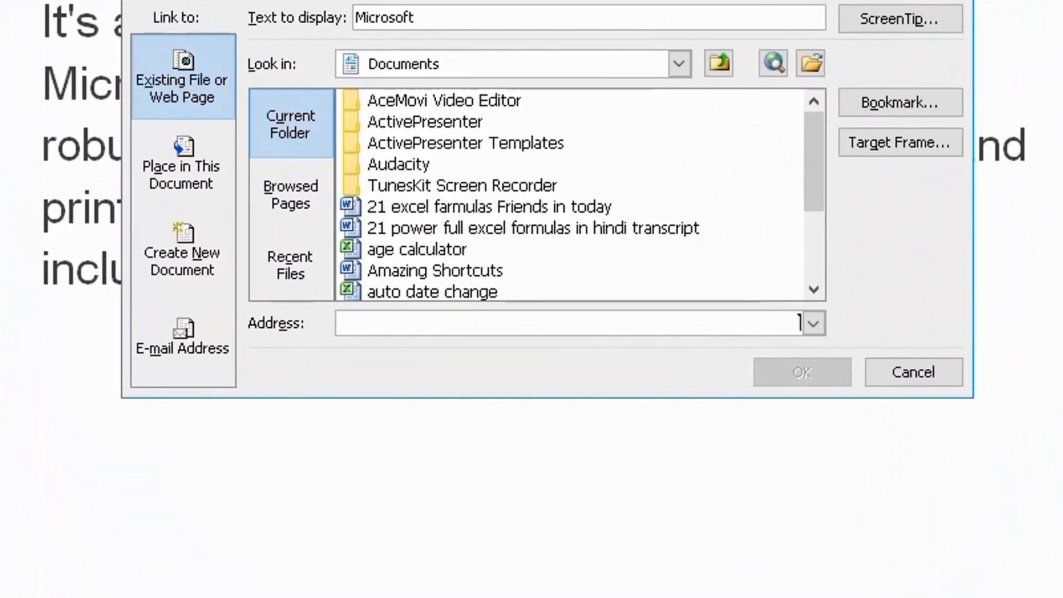
left_click(799, 323)
key("ctrl+v")
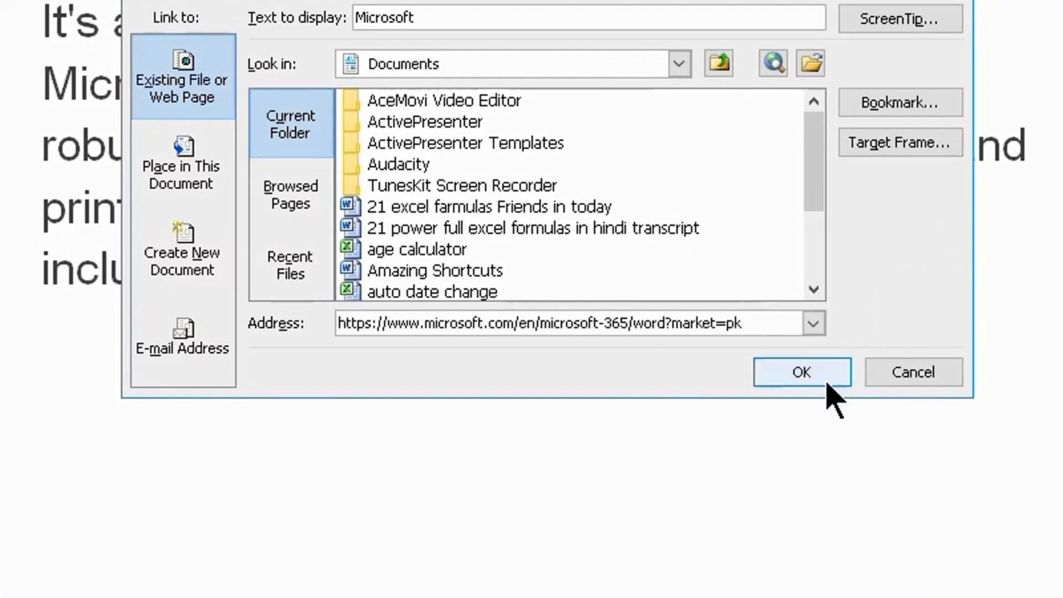
left_click(808, 382)
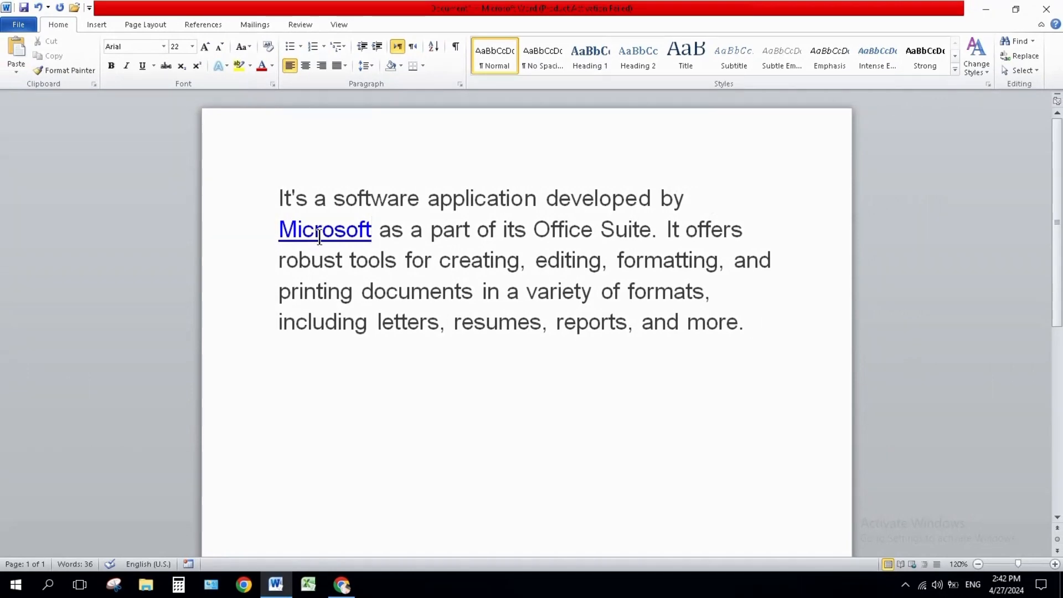
left_click(319, 233, "ctrl")
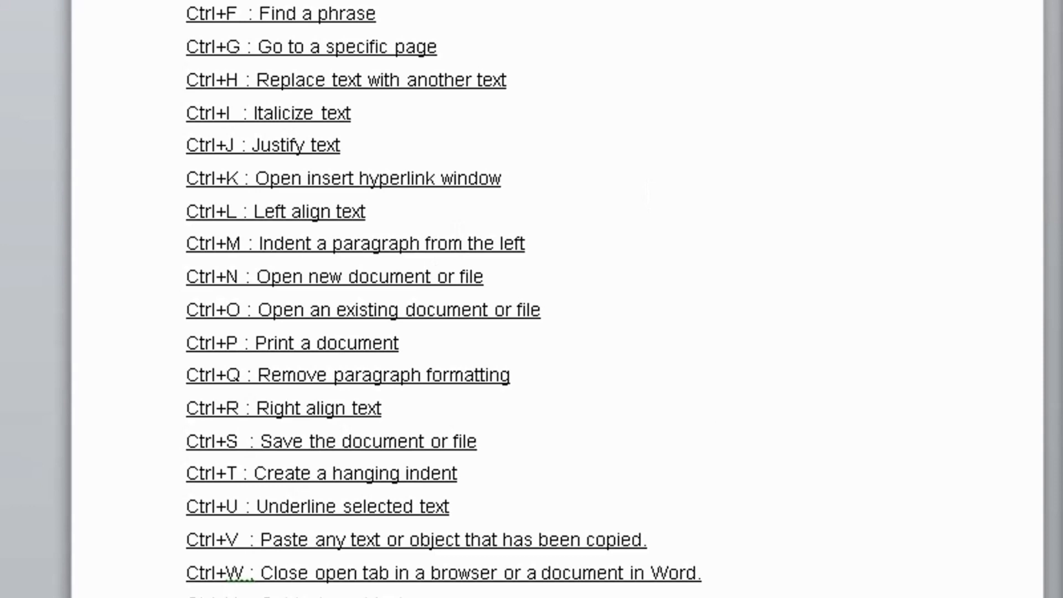
Alternate all the text beginning "Initially, MS Word was not very popular" between left, justified and right alignment, ending with left alignment
left_click_drag(596, 156, 854, 392)
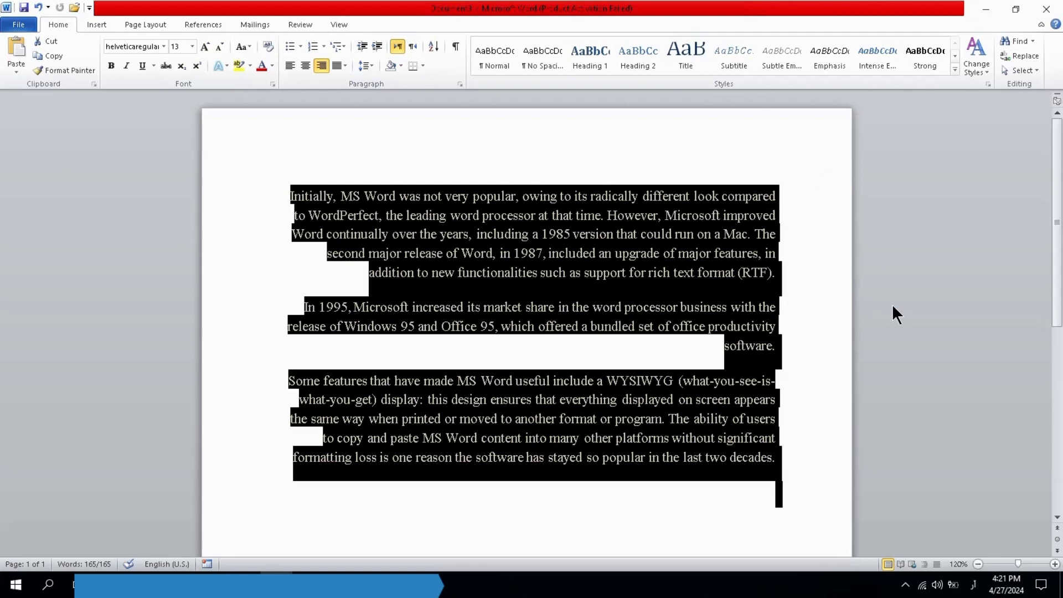
key("ctrl+l")
key("ctrl+j")
key("ctrl+l")
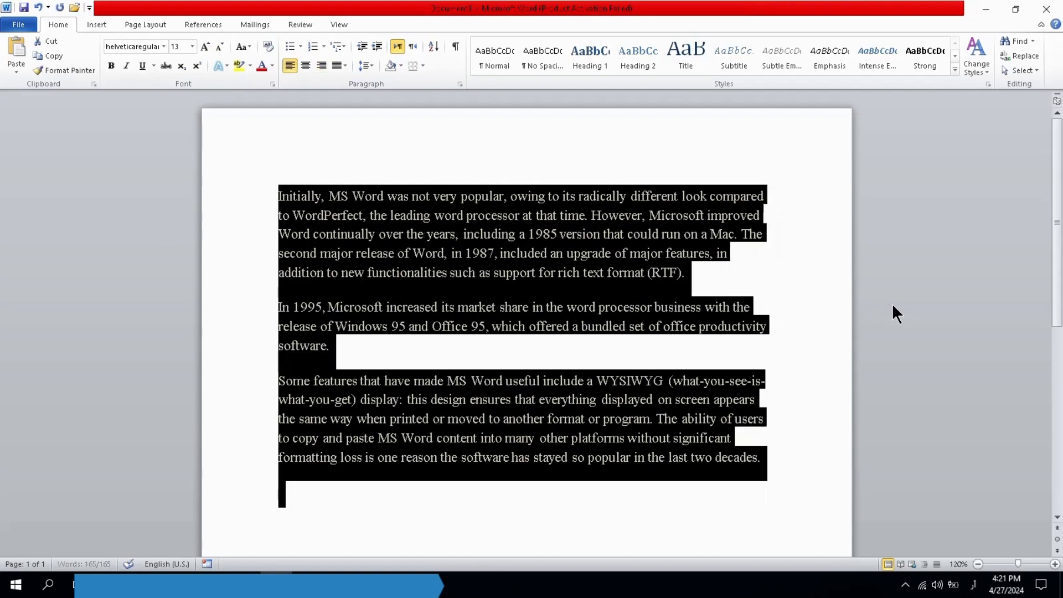
key("ctrl+j")
key("ctrl+l")
key("ctrl+j")
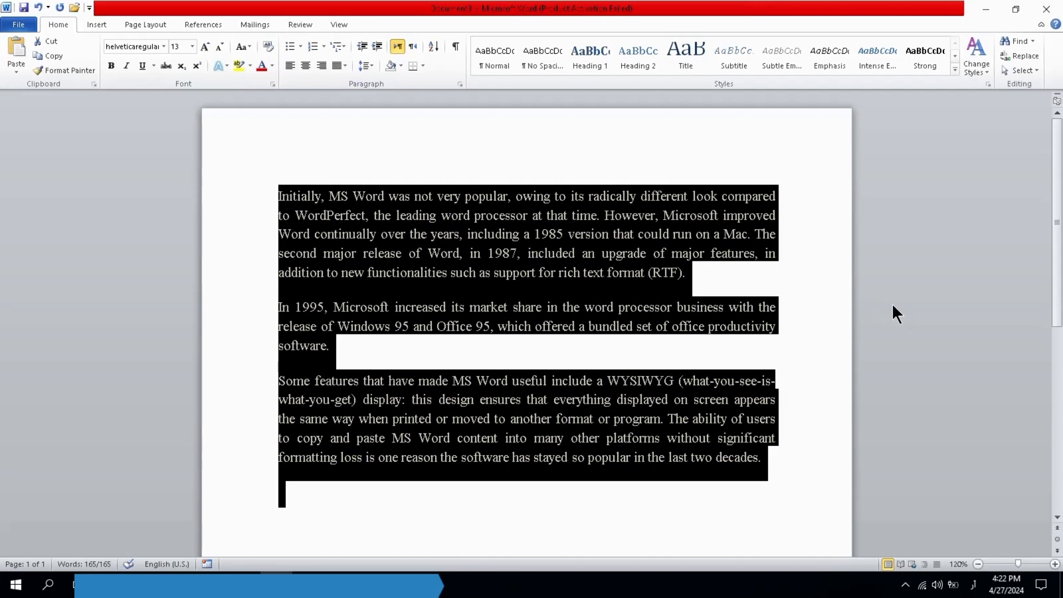
key("ctrl+e")
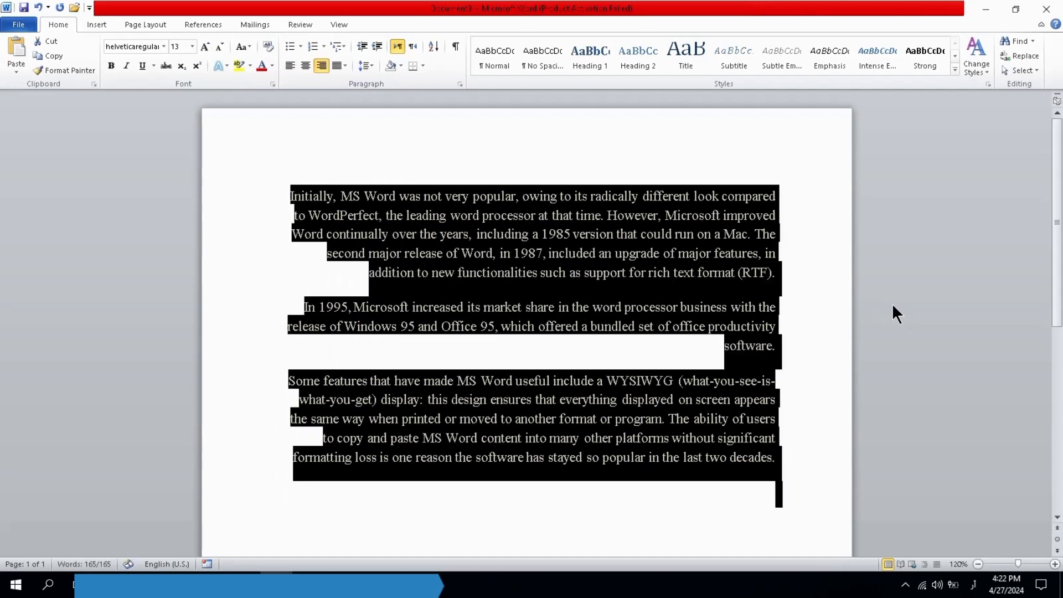
key("ctrl+l")
key("ctrl+r")
key("ctrl+l")
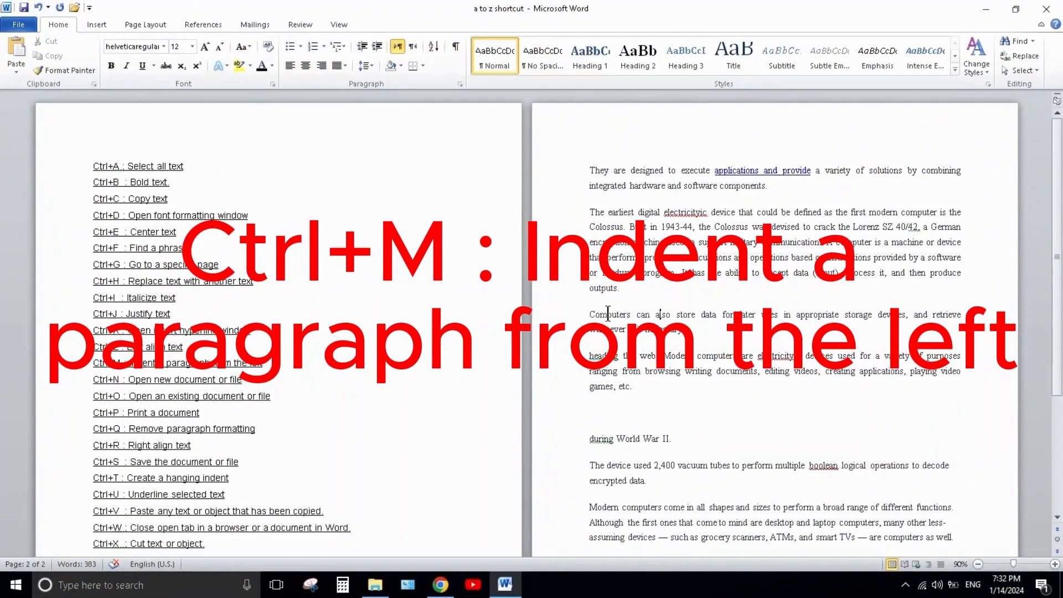
Indent the paragraph "Computers can also store data" from the left repeatedly and remove the added indentation
left_click_drag(591, 300, 685, 331)
left_click(613, 331)
key("ctrl+m")
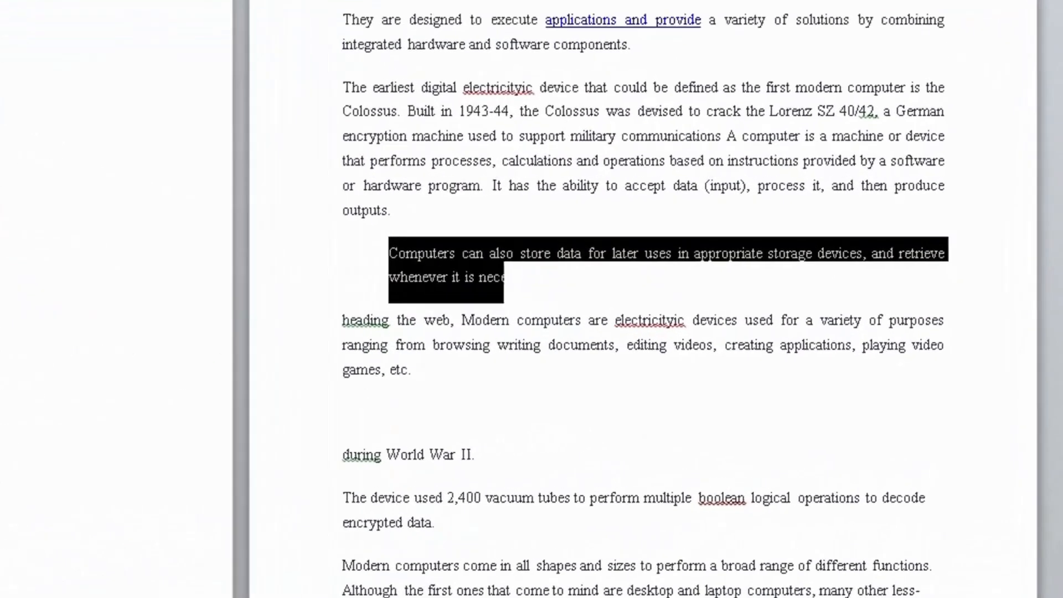
key("ctrl+m")
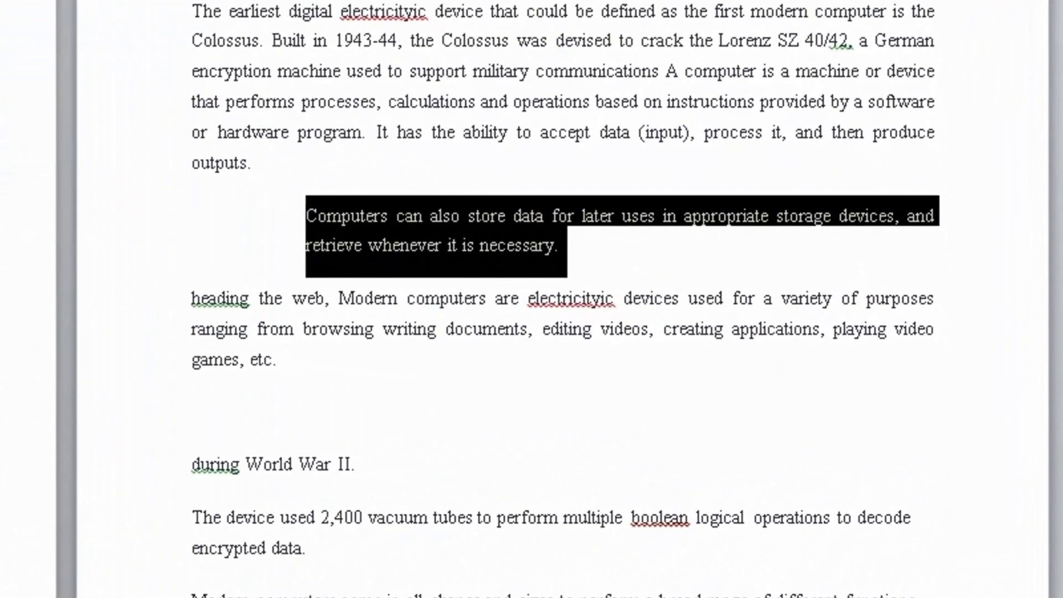
key("ctrl+m")
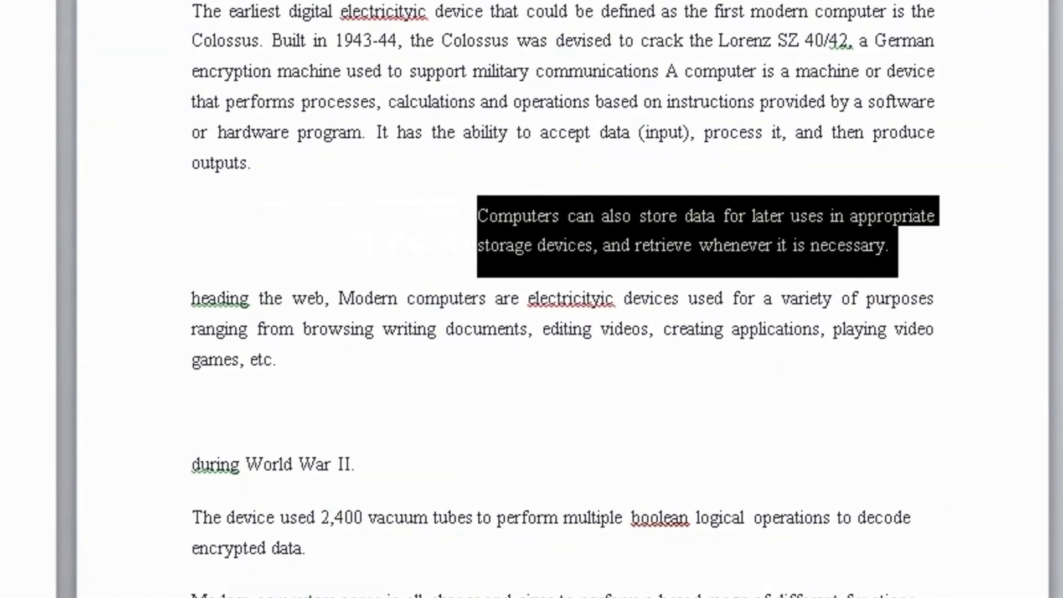
key("ctrl+m")
key("ctrl+m")
key("ctrl+m")
key("ctrl+m")
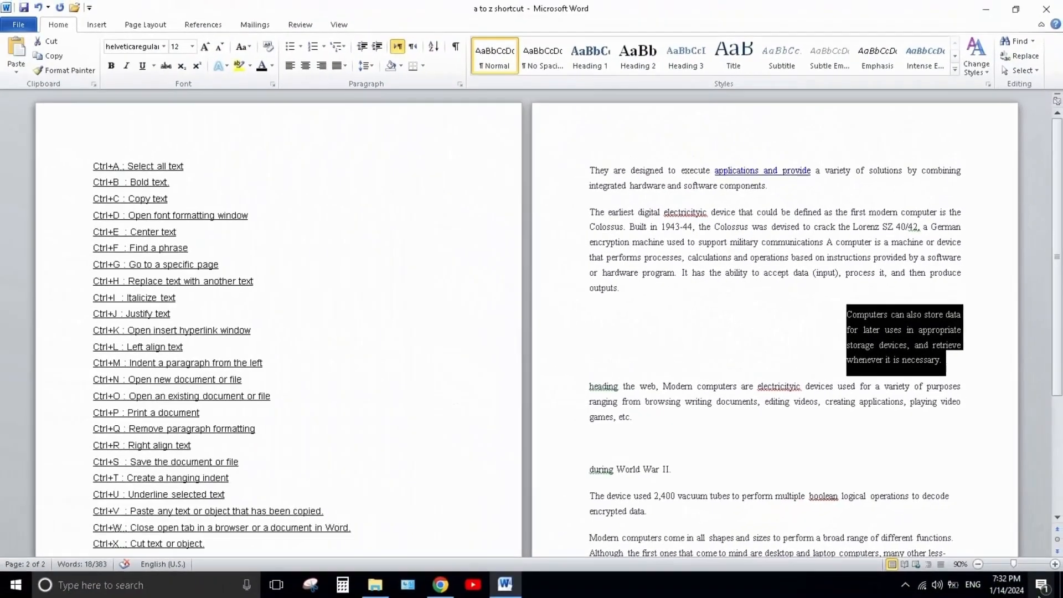
key("ctrl+q")
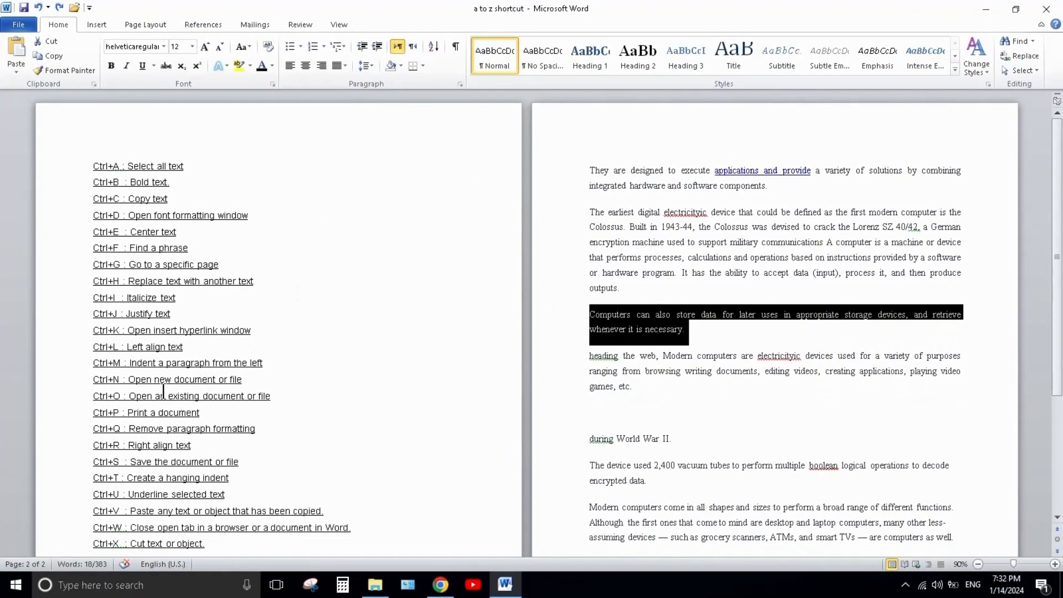